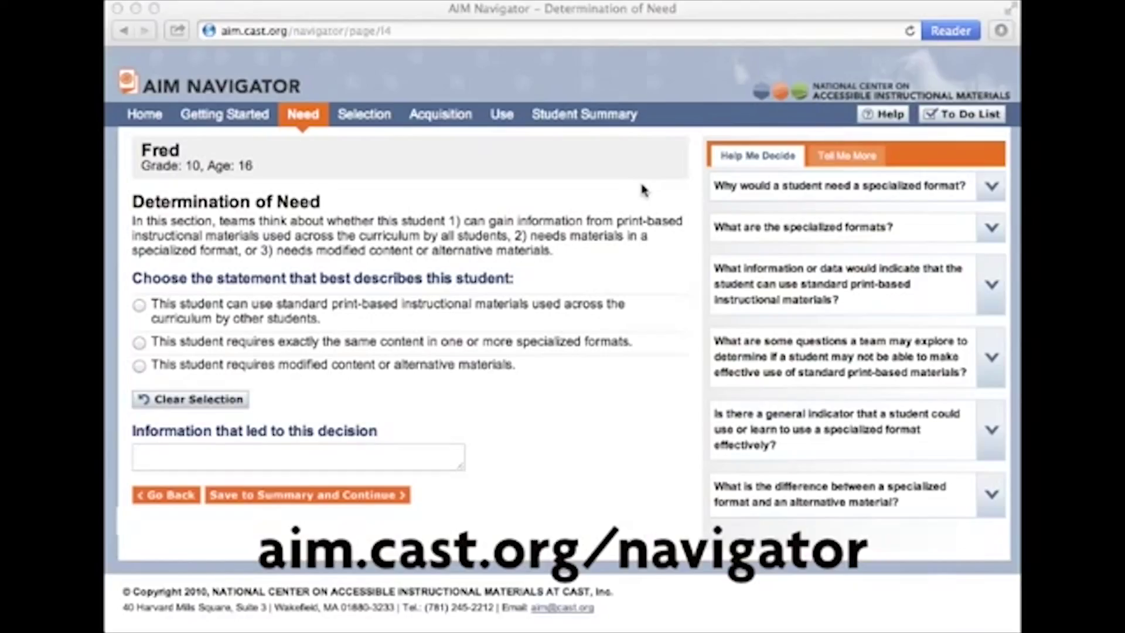
# Mark that the student needs exactly the same content in one or more specialized formats.
pyautogui.click(141, 350)
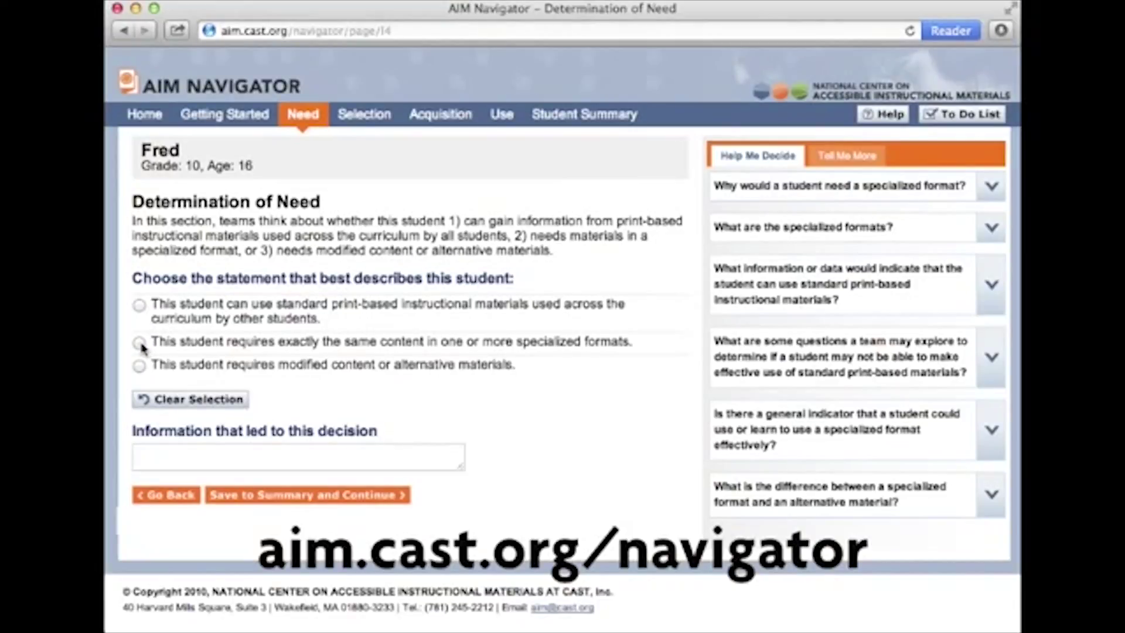
pyautogui.click(139, 344)
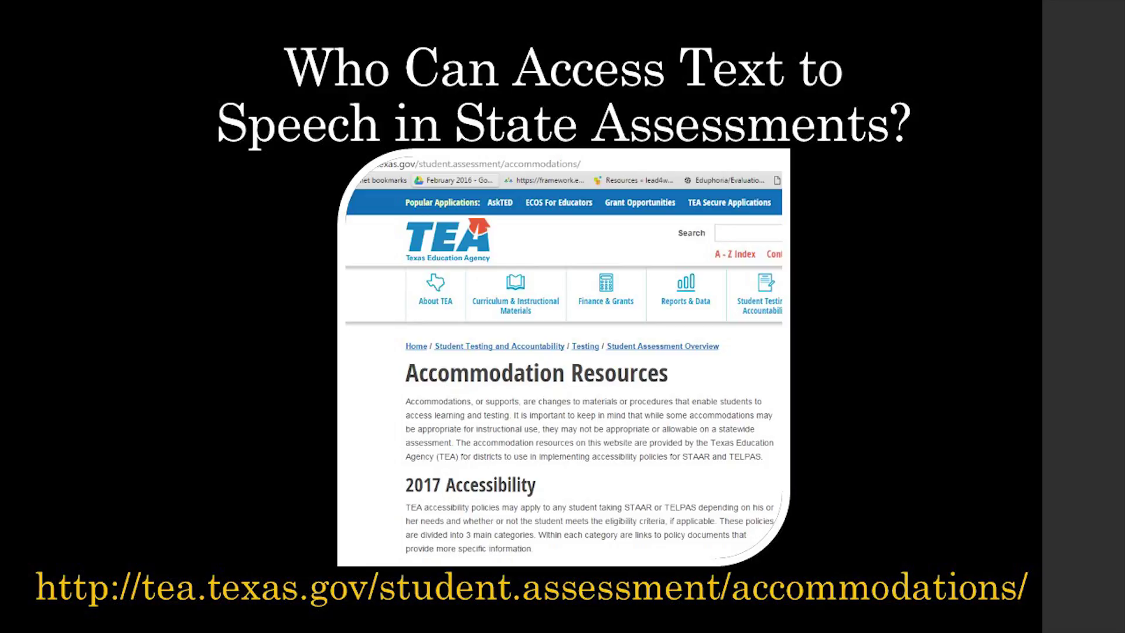
# Advance to the slide highlighting Oral/Signed Administration in the 2017 Accessibility list.
pyautogui.press('Right')
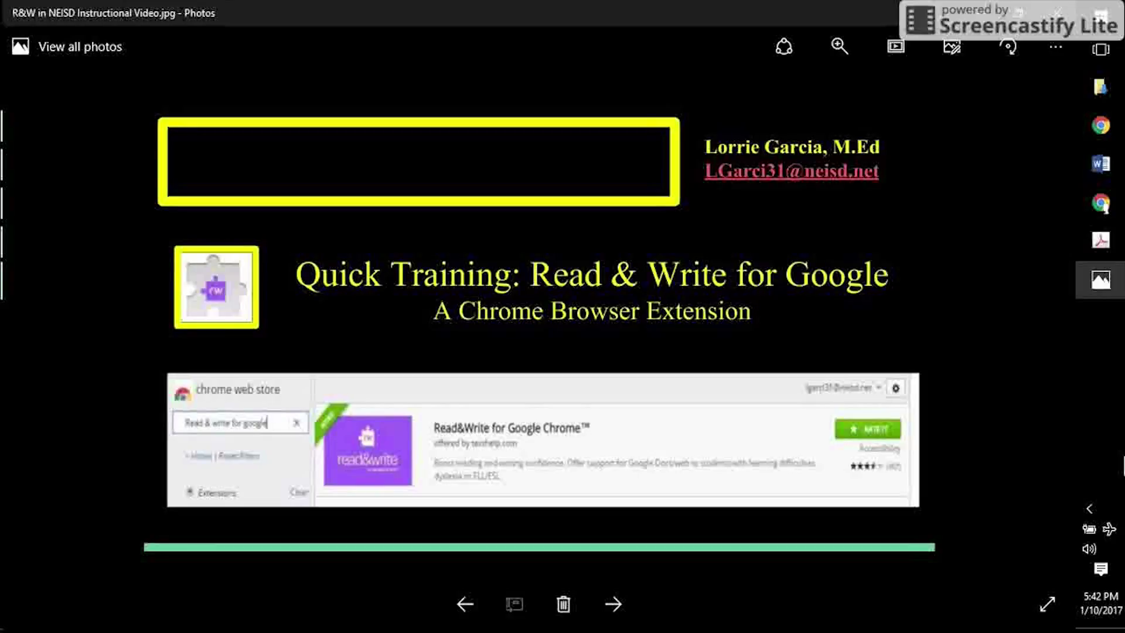
pyautogui.moveTo(1105, 203)
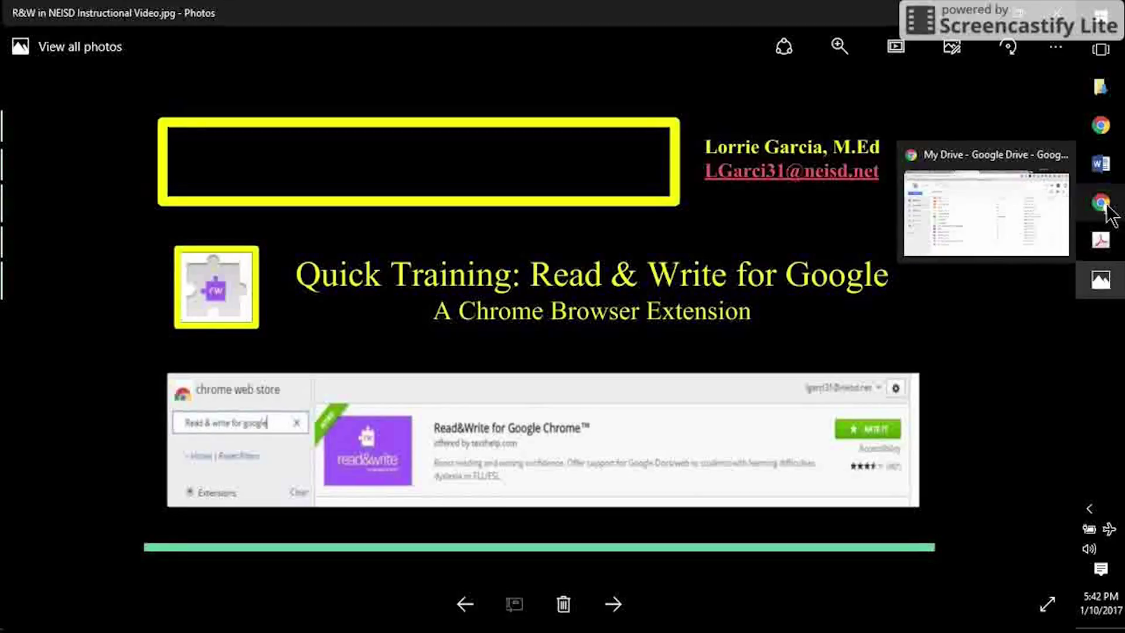
# Bring the My Drive Chrome window forward and open Chrome's Settings page.
pyautogui.click(1049, 212)
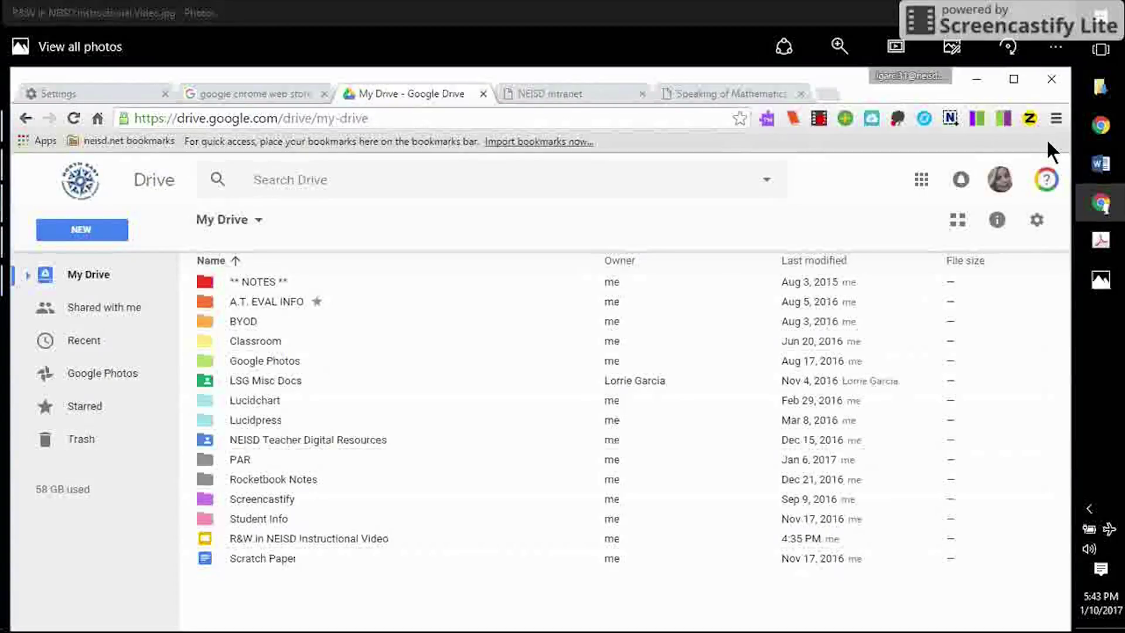
pyautogui.click(1056, 118)
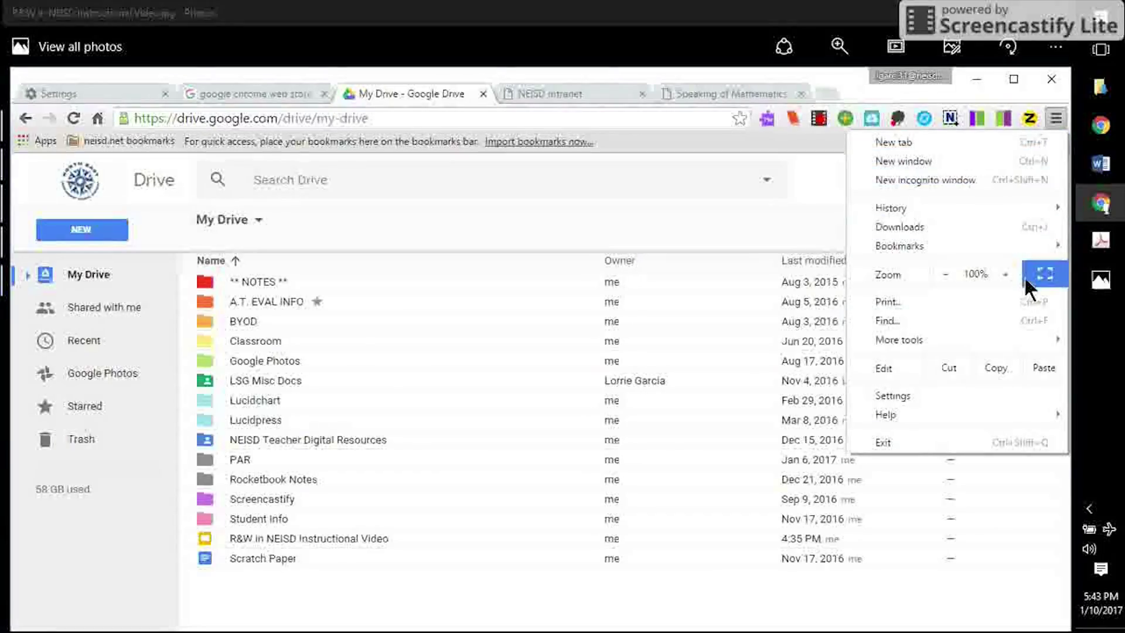
pyautogui.click(976, 396)
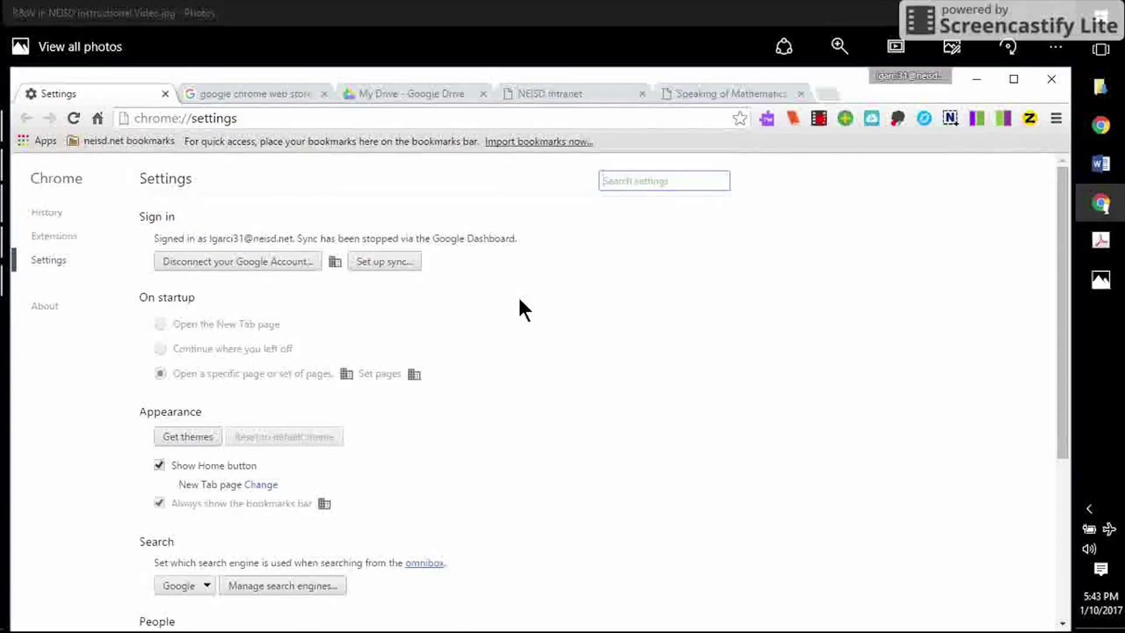
# Search the Chrome Web Store for 'Read & Write for Google Chrome', then return to My Drive.
pyautogui.click(260, 92)
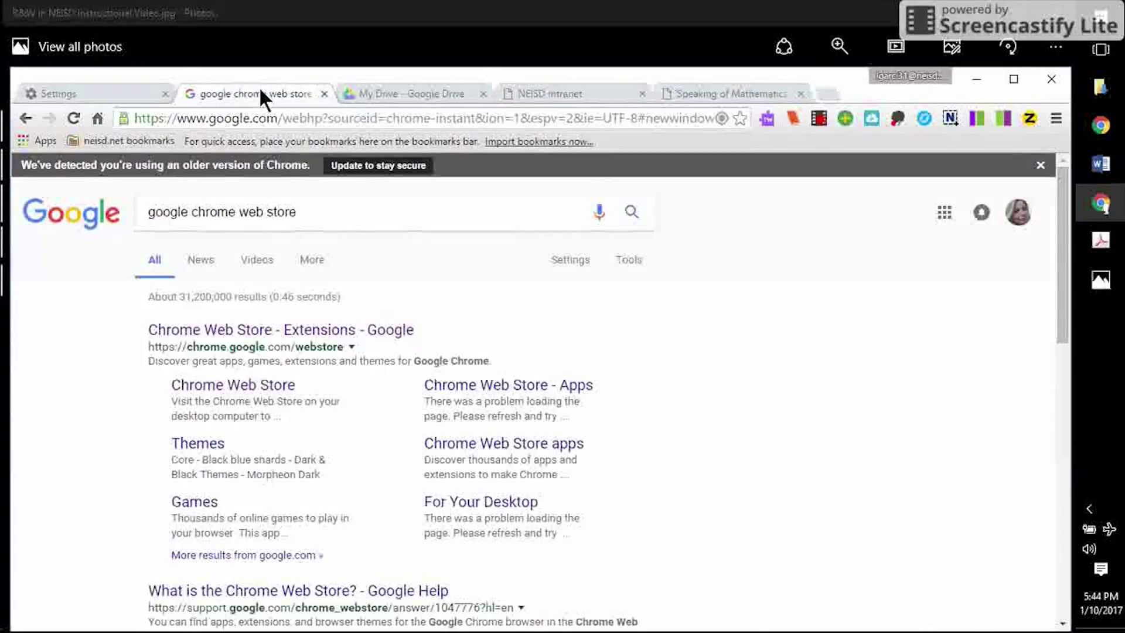
pyautogui.click(350, 327)
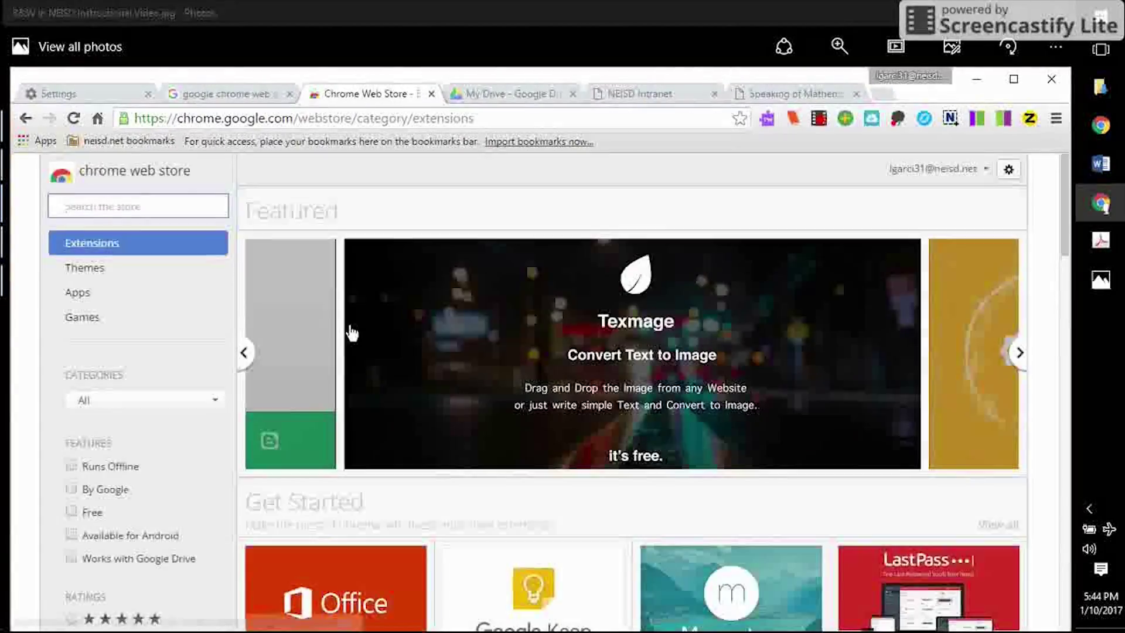
pyautogui.click(155, 208)
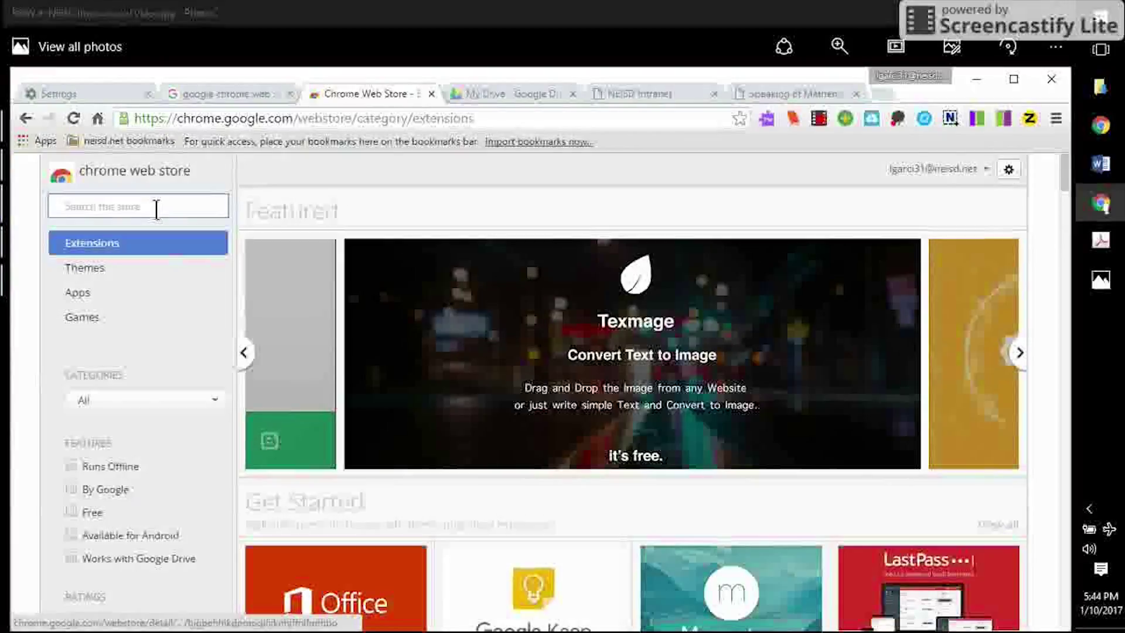
pyautogui.write('Read & Write fo')
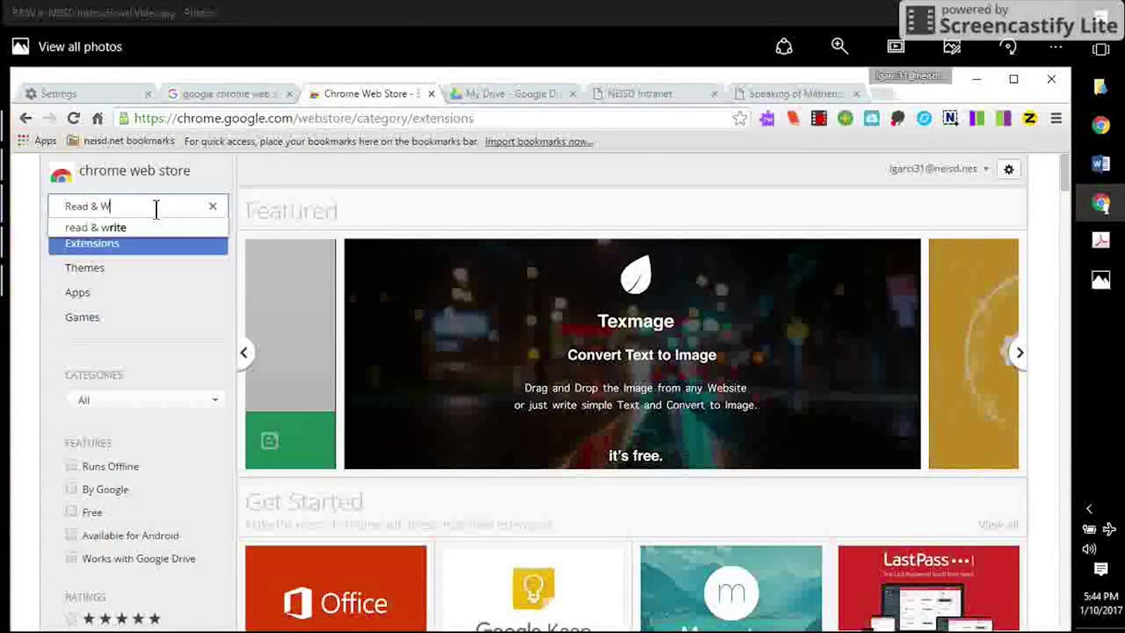
pyautogui.write('r Google Chrome')
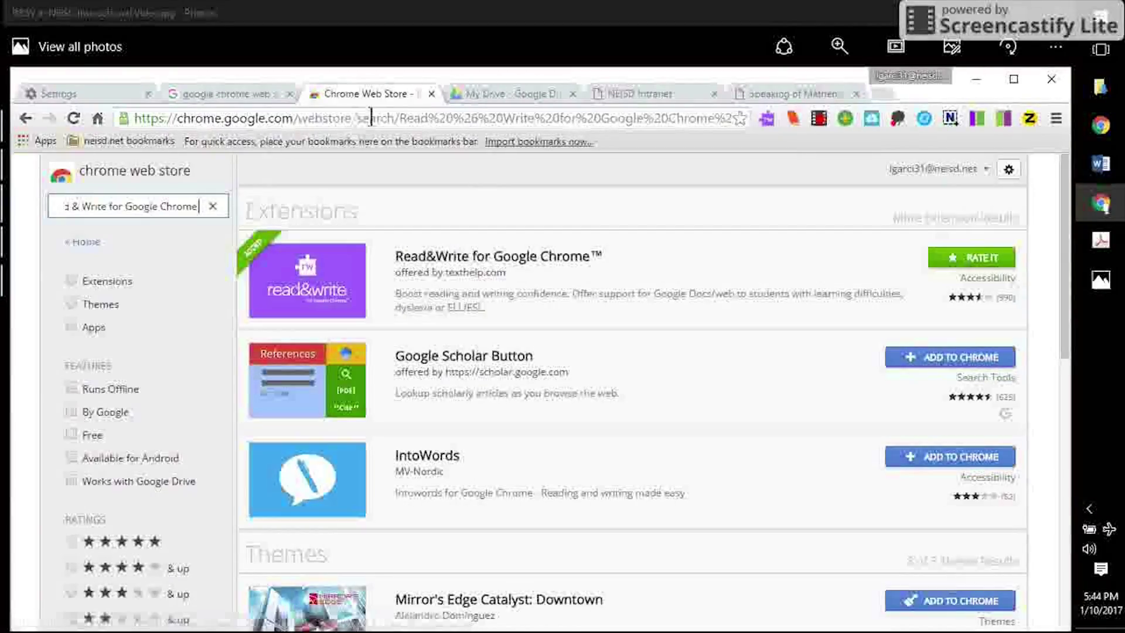
pyautogui.click(474, 94)
# Create a new blank Google Doc, then switch to 'The Female Paul Revere' in Word.
pyautogui.click(93, 230)
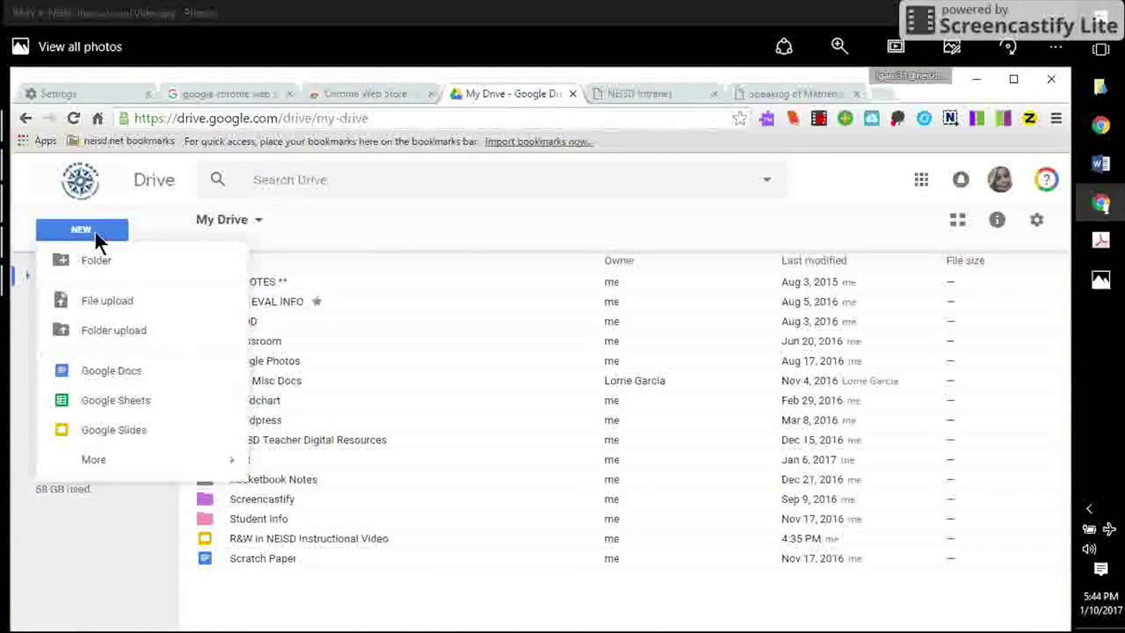
pyautogui.click(134, 384)
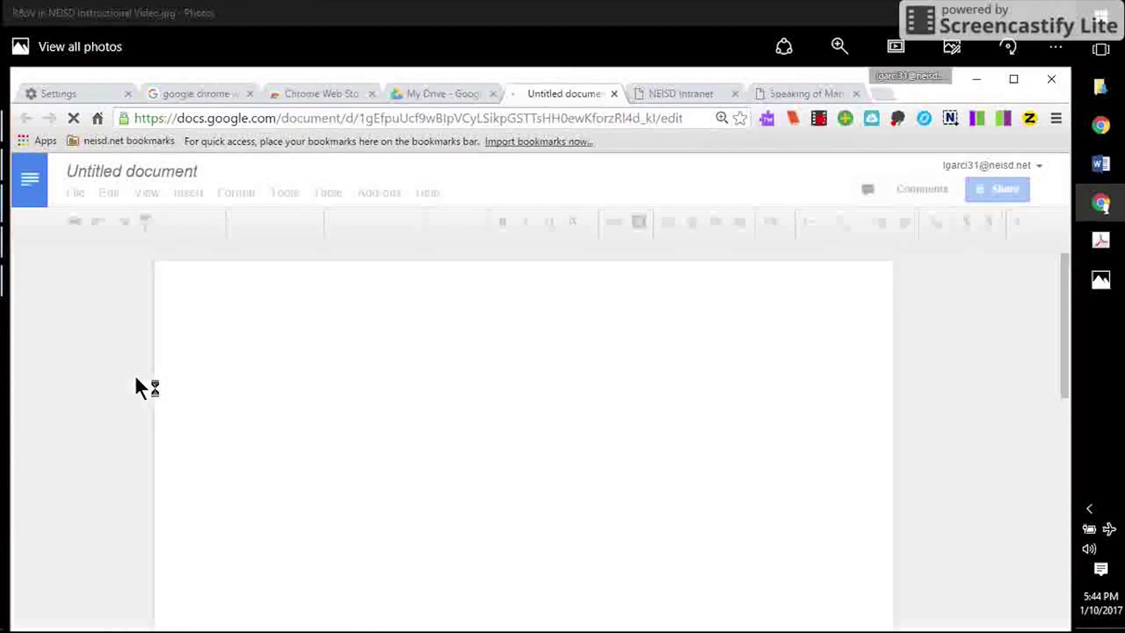
pyautogui.click(1102, 167)
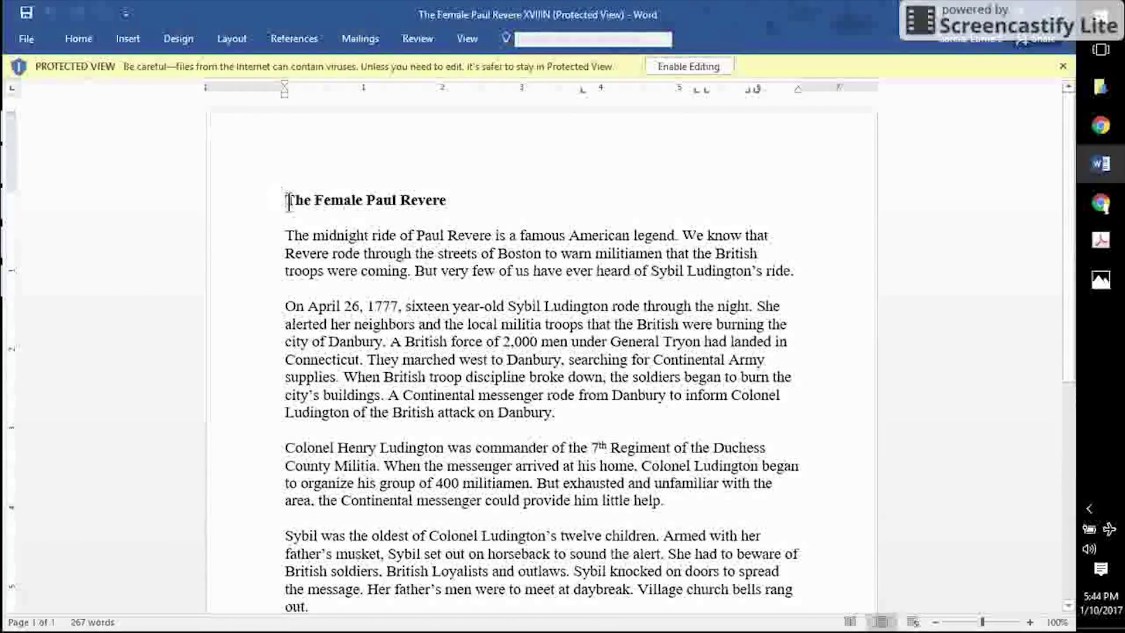
# Copy the Female Paul Revere story text in Word and switch back to the blank Google Doc.
pyautogui.moveTo(289, 201); pyautogui.dragTo(693, 499)
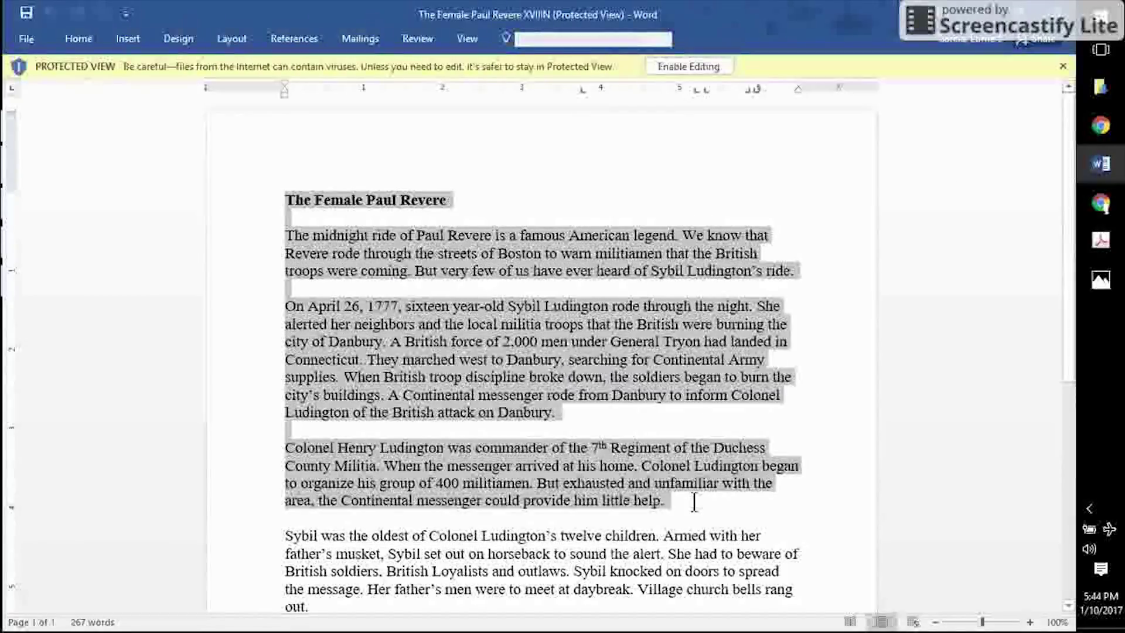
pyautogui.rightClick(614, 480)
pyautogui.click(727, 283)
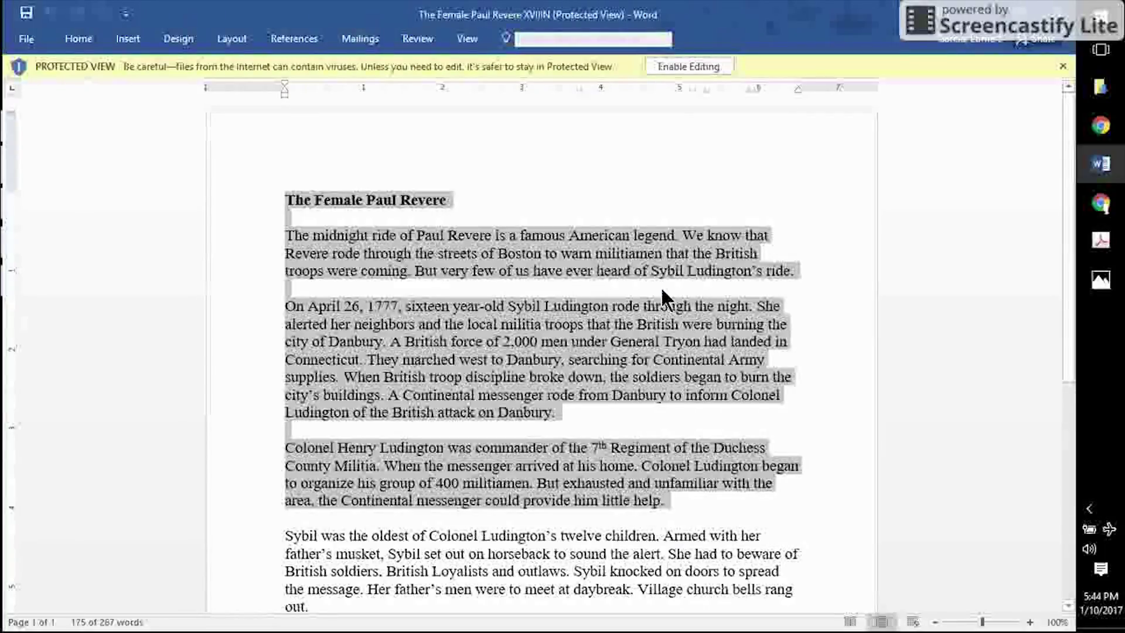
pyautogui.hotkey('alt', 'Tab')
# Paste the story into the untitled Doc, hide the Read&Write toolbar, and scroll to the top.
pyautogui.rightClick(364, 343)
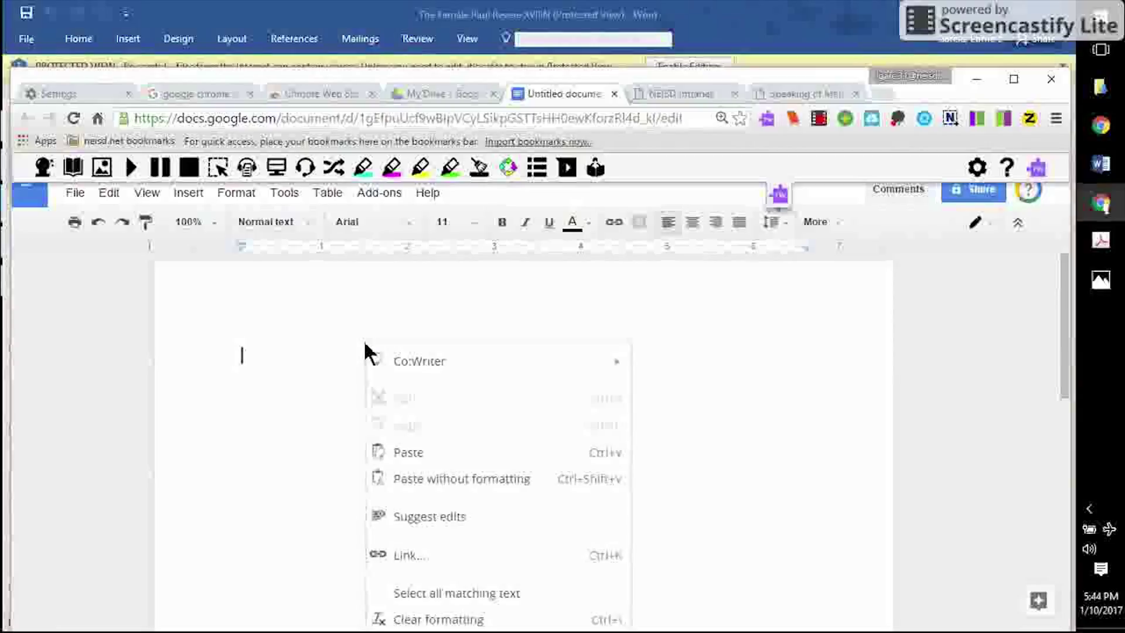
pyautogui.click(430, 456)
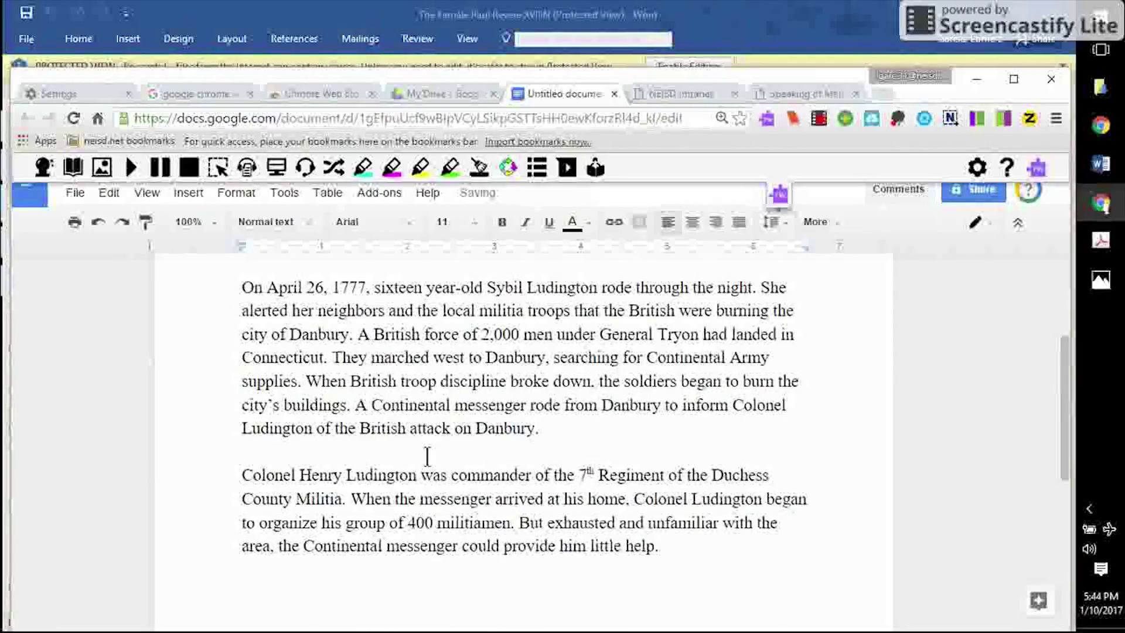
pyautogui.click(772, 207)
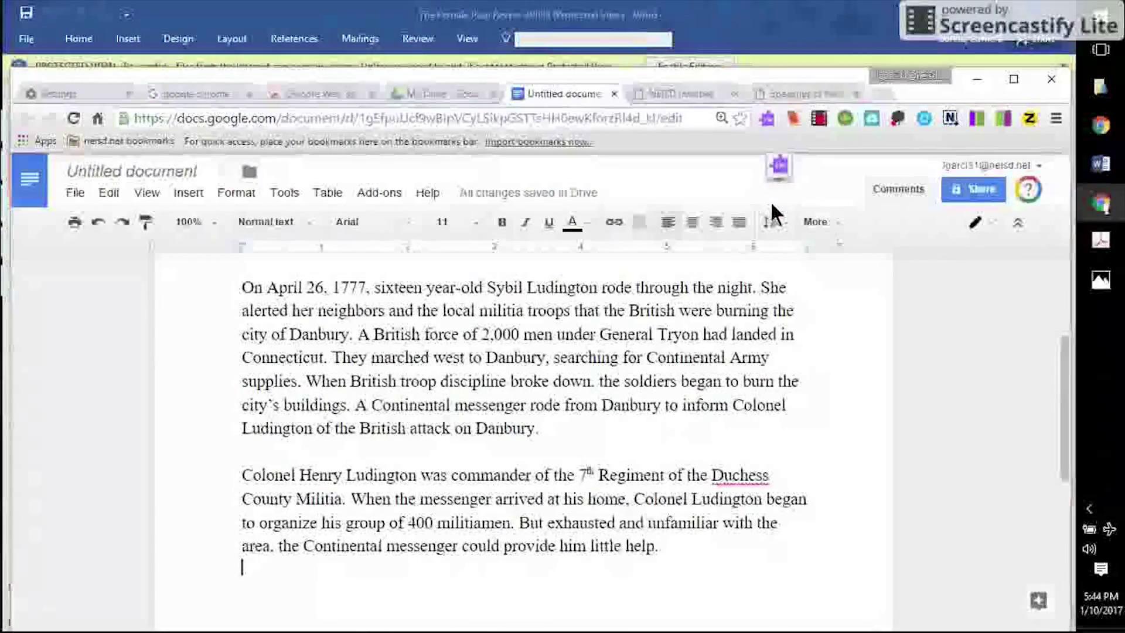
pyautogui.moveTo(1067, 444); pyautogui.dragTo(1066, 358)
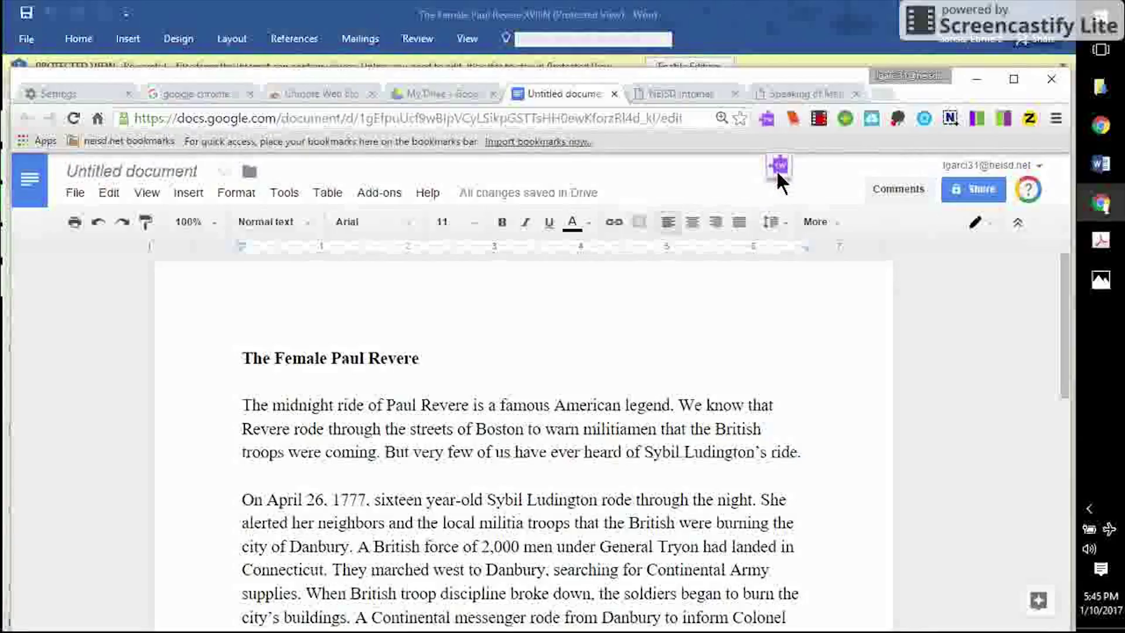
# Expand the Read&Write toolbar across the top of the Google Doc.
pyautogui.moveTo(776, 170)
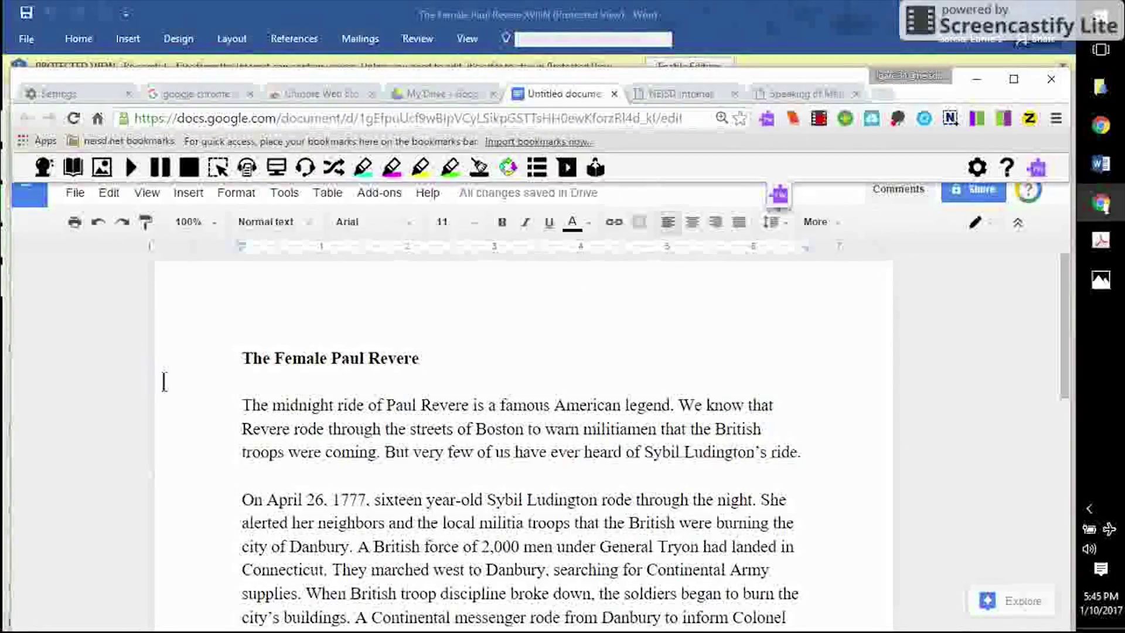
# Read the story's first paragraph aloud, stop playback, and open Read&Write's speech settings.
pyautogui.moveTo(243, 404); pyautogui.dragTo(803, 456)
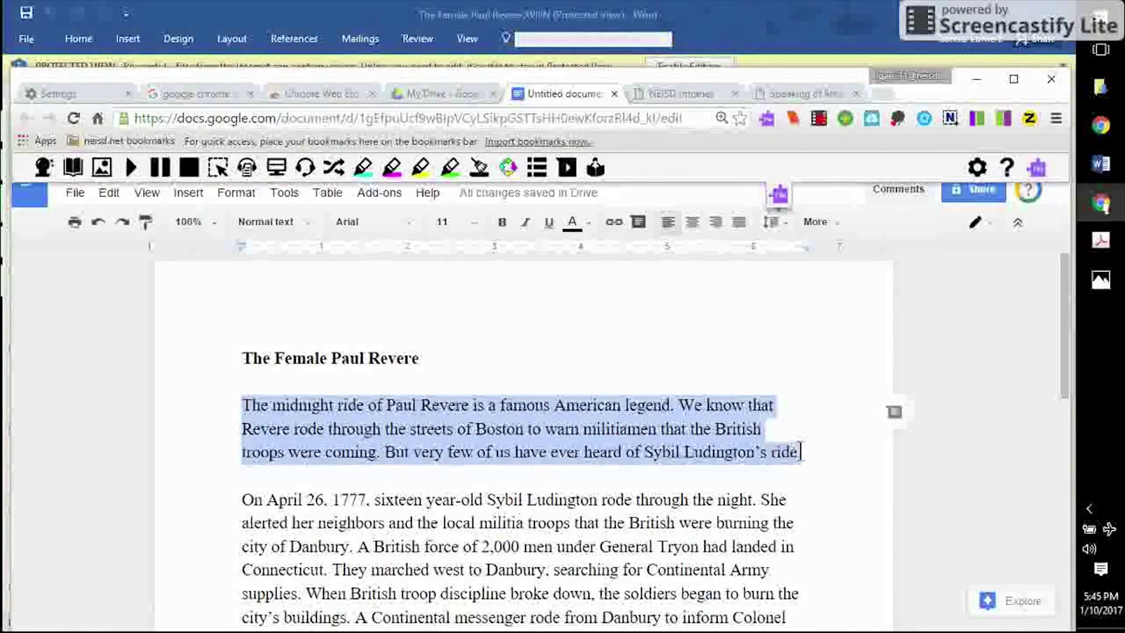
pyautogui.click(132, 170)
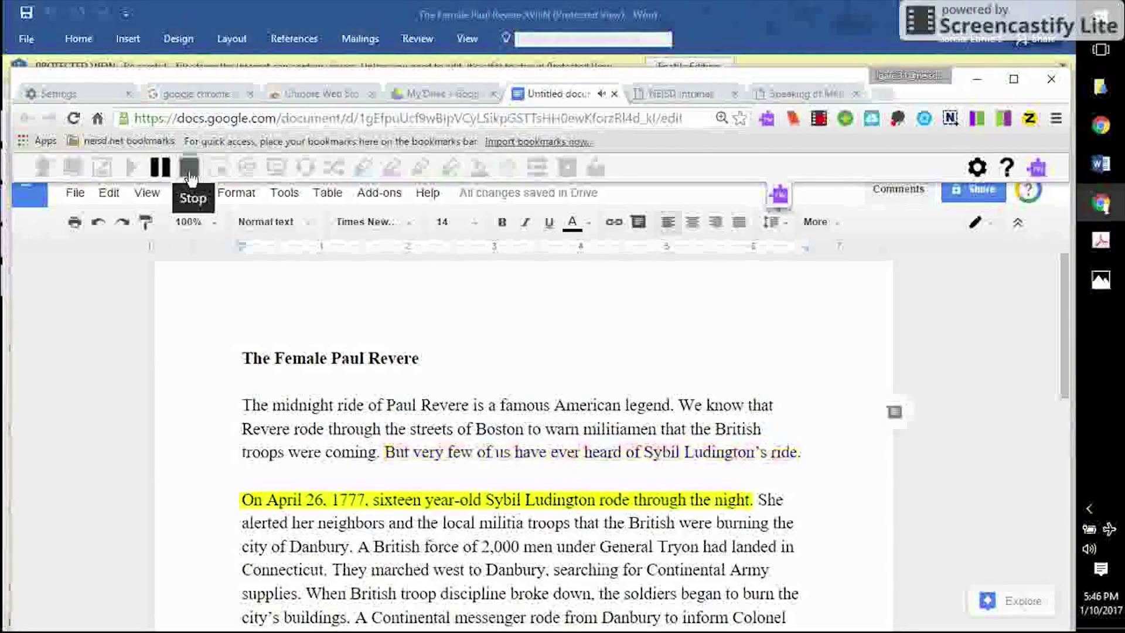
pyautogui.click(190, 176)
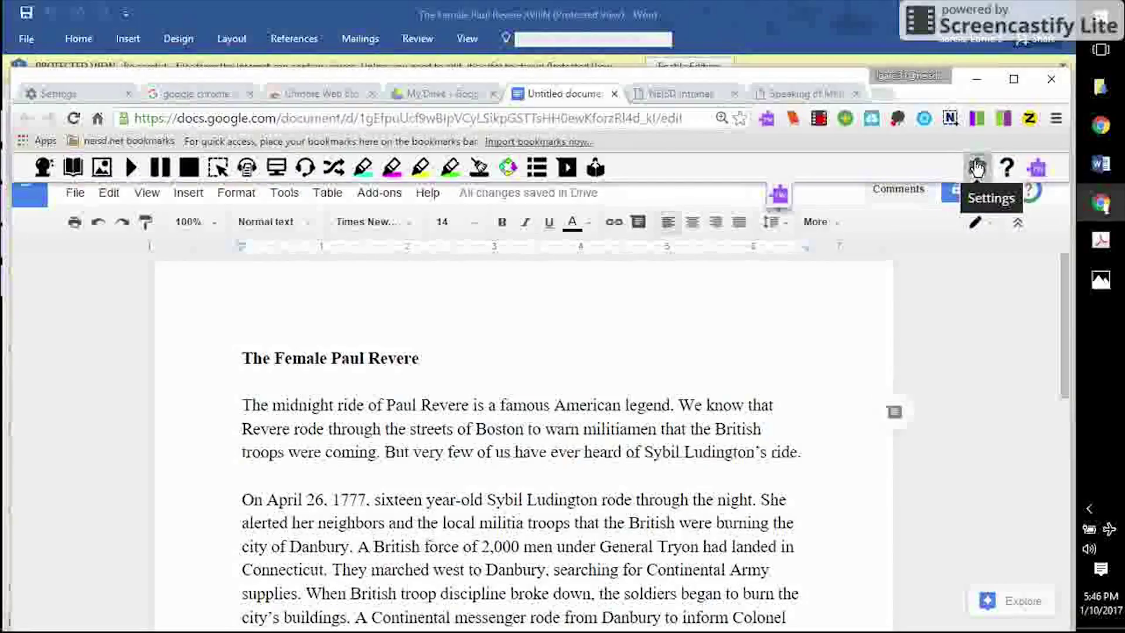
pyautogui.click(976, 168)
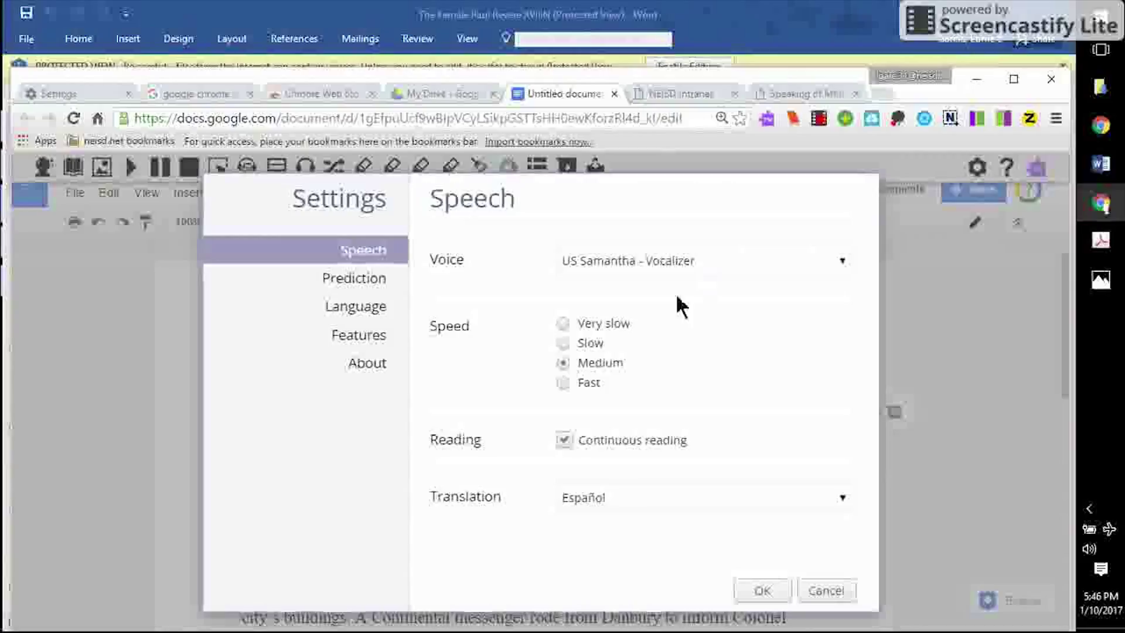
# Set the reading speed to Slow and the voice to US Ava - Vocalizer.
pyautogui.click(563, 343)
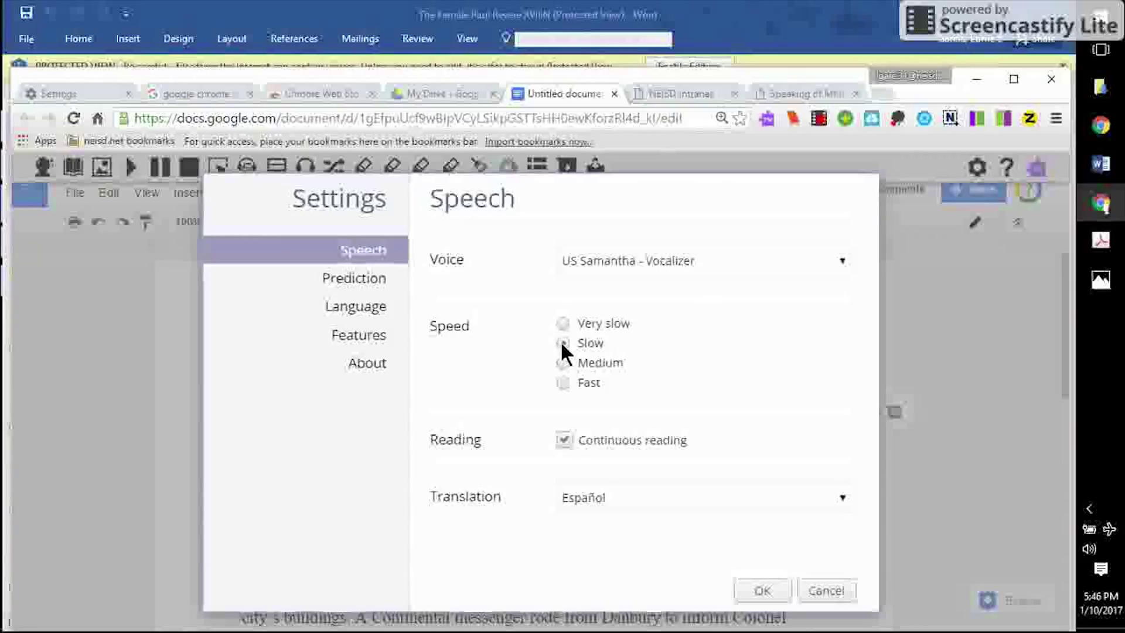
pyautogui.click(842, 266)
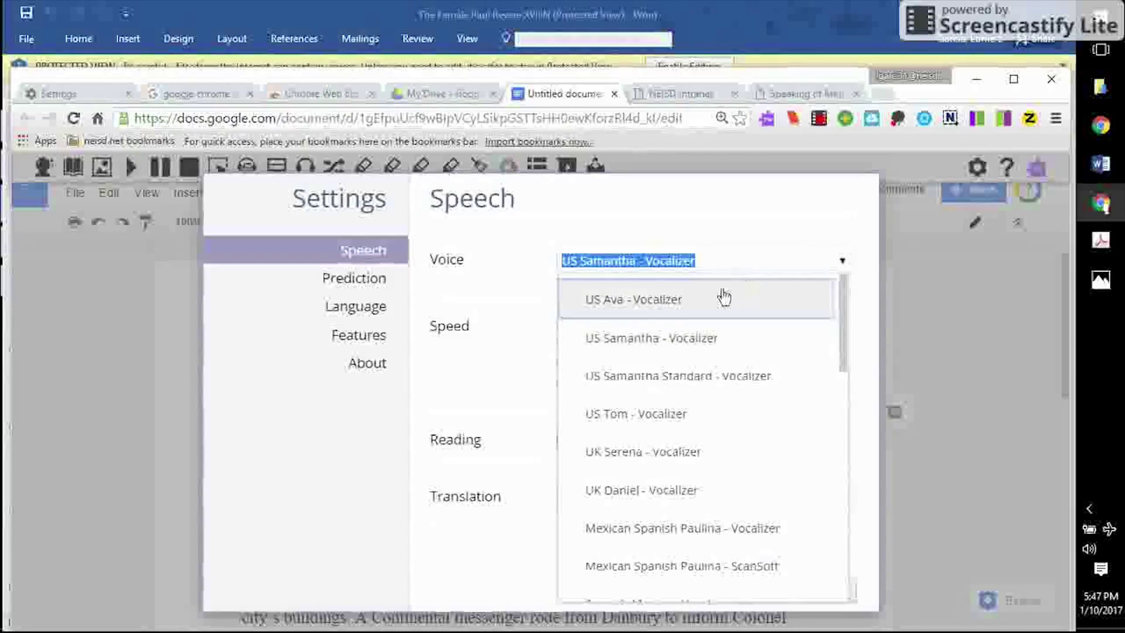
pyautogui.click(651, 300)
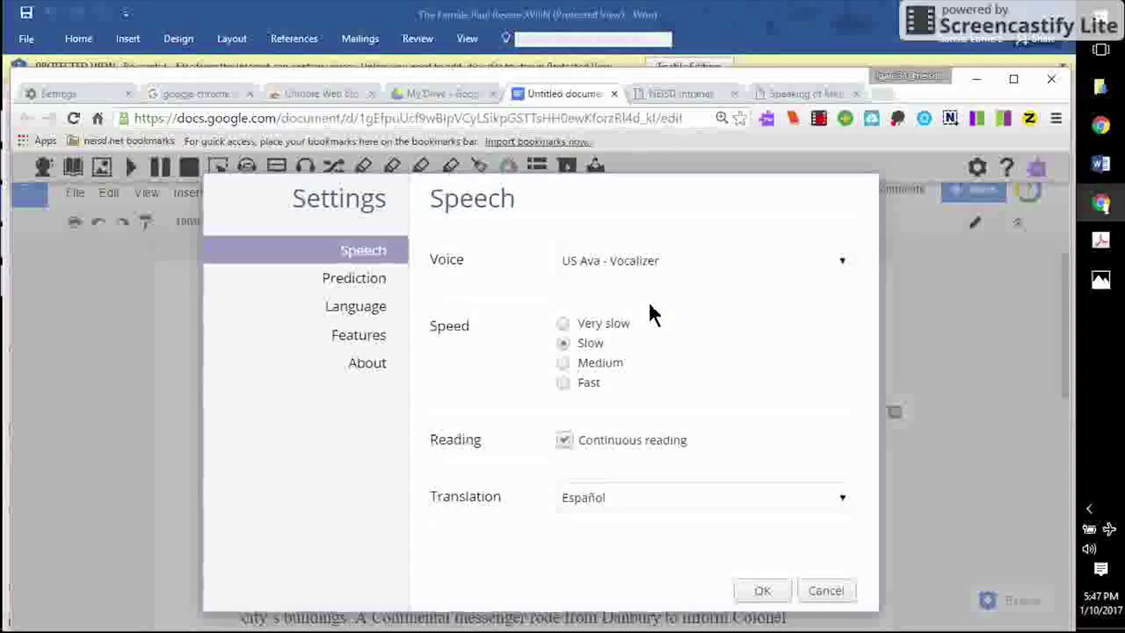
# Save the new voice settings and have 'On April 26' through 'city of Danbury.' read aloud.
pyautogui.click(763, 590)
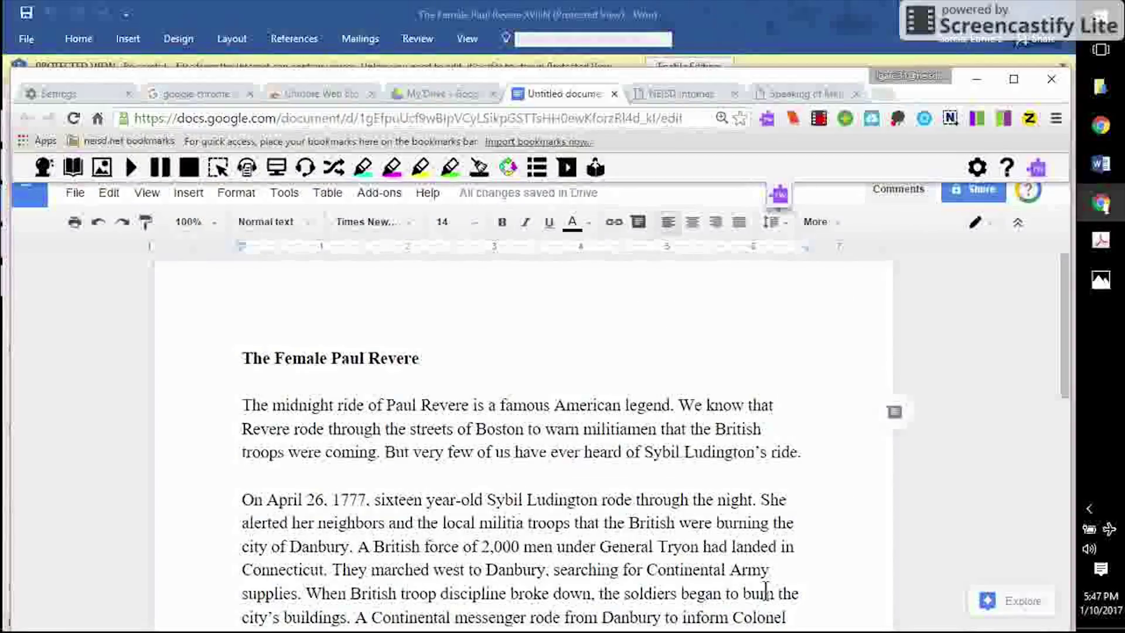
pyautogui.moveTo(240, 498); pyautogui.dragTo(357, 548)
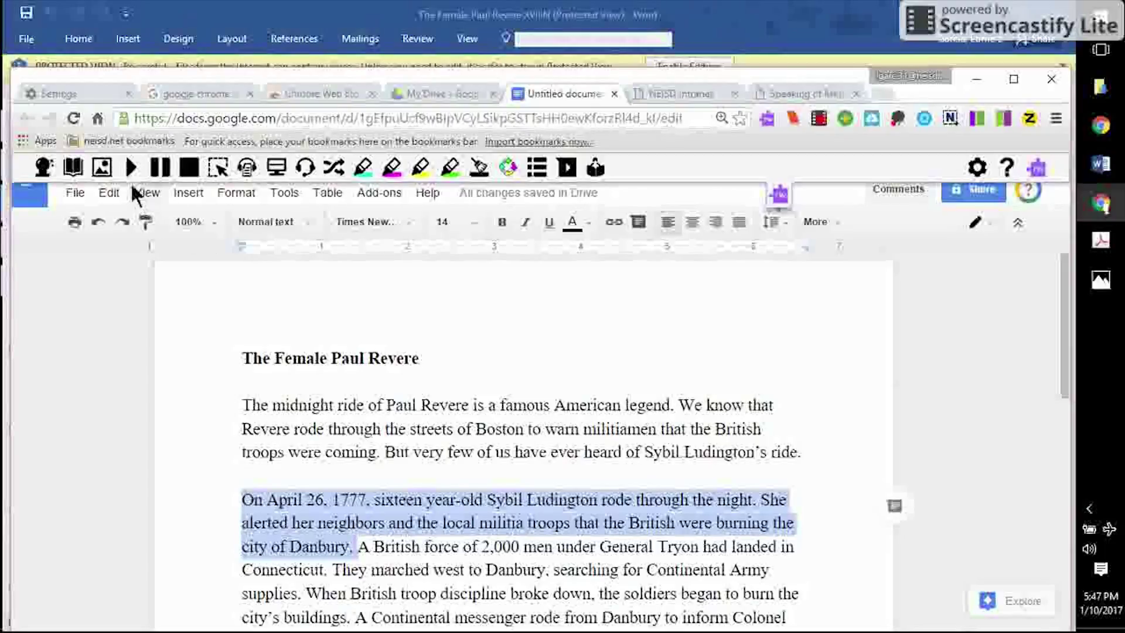
pyautogui.click(130, 167)
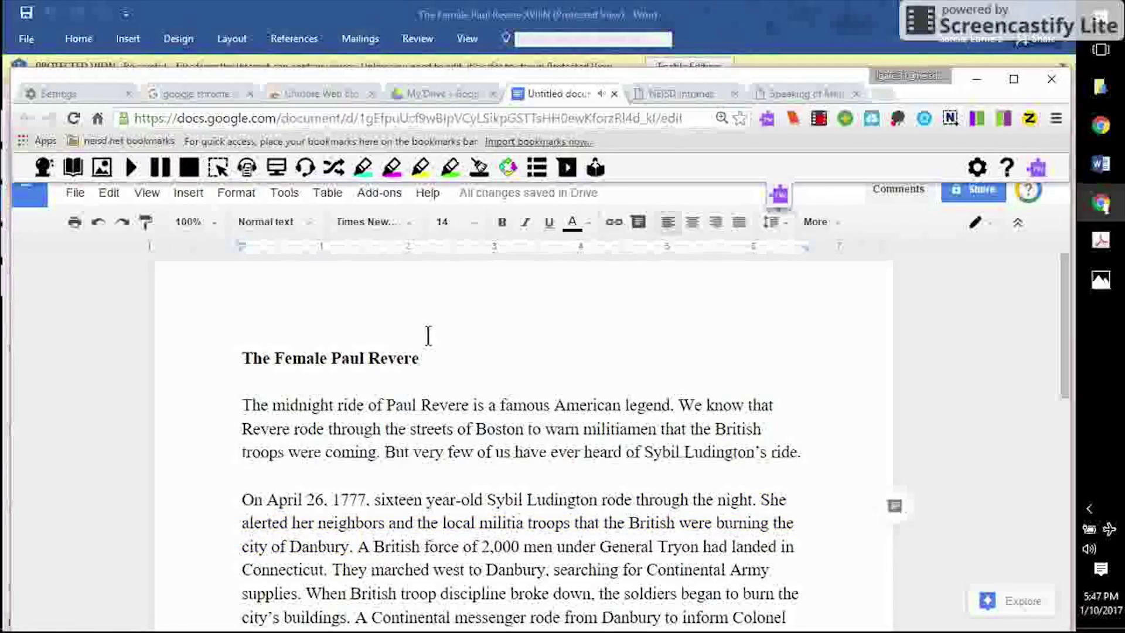
pyautogui.click(695, 89)
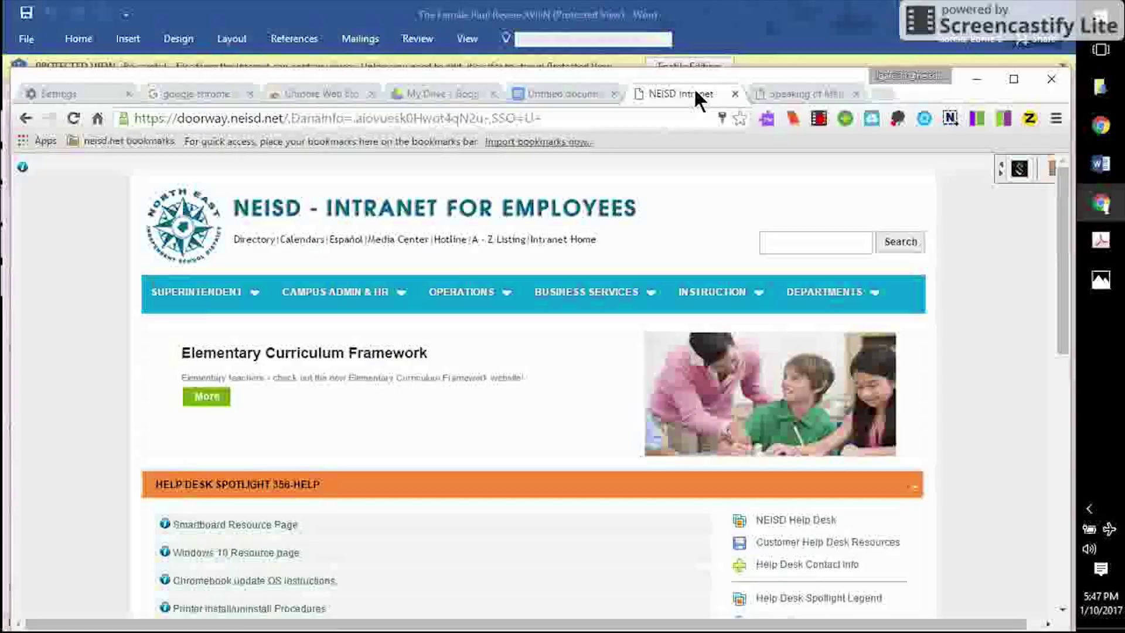
# Go from Special Education to Related Services to the NEISD Assistive Technology page.
pyautogui.click(731, 279)
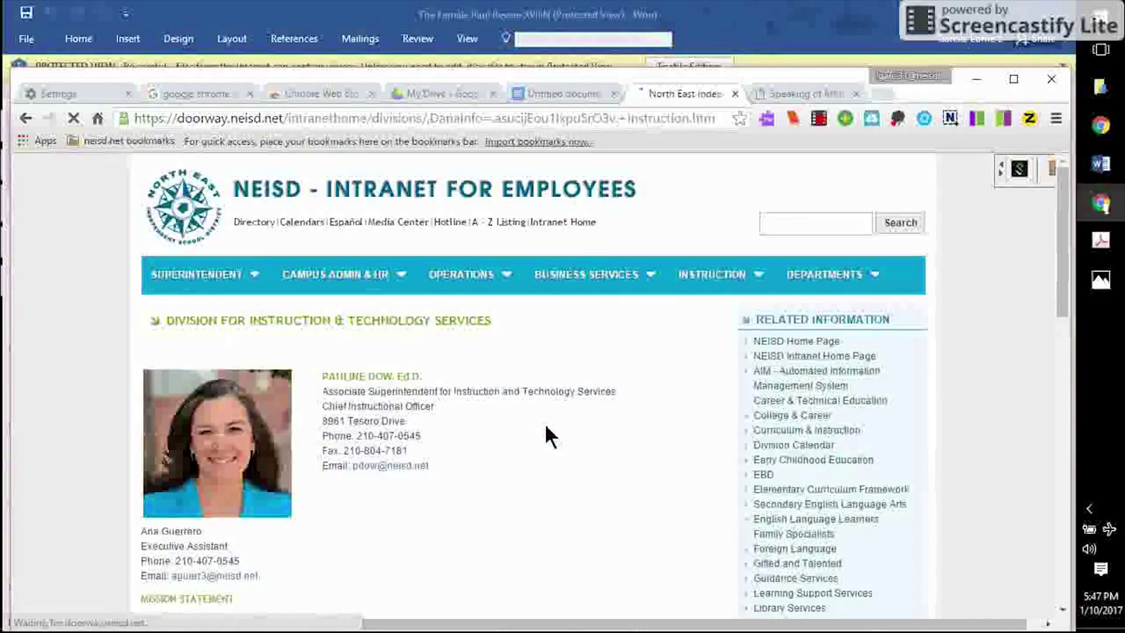
pyautogui.moveTo(720, 283)
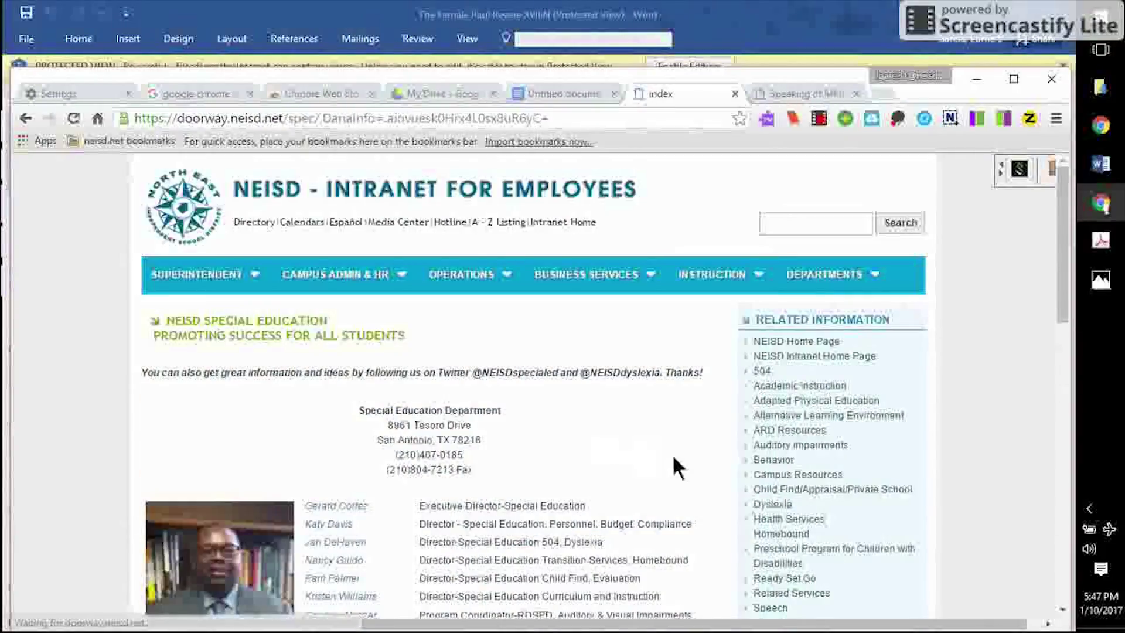
pyautogui.click(782, 593)
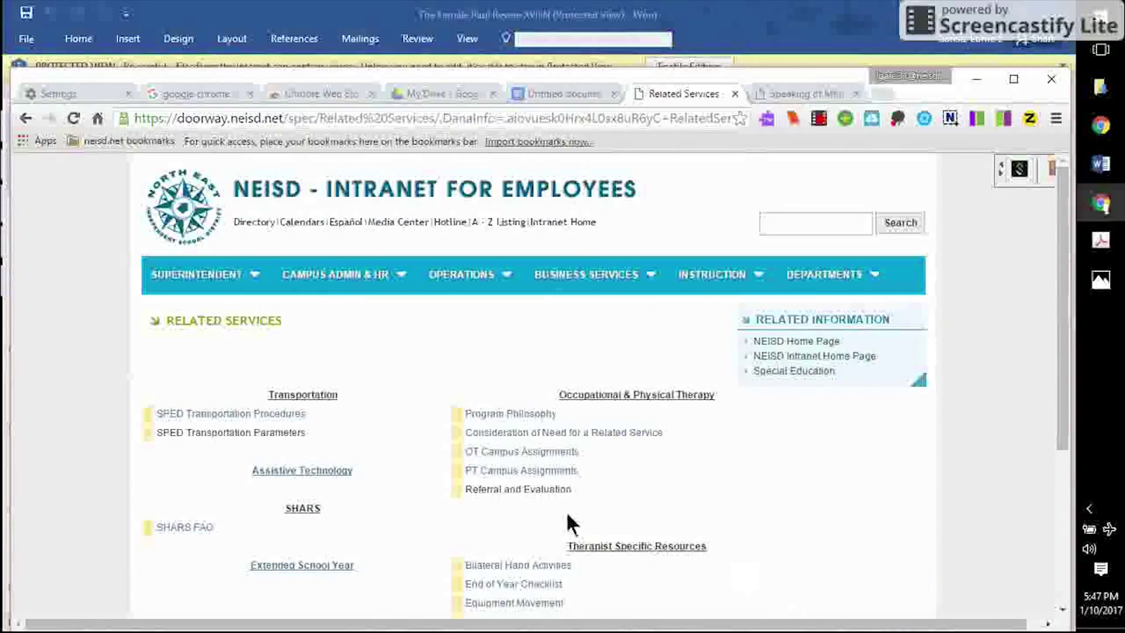
pyautogui.click(324, 472)
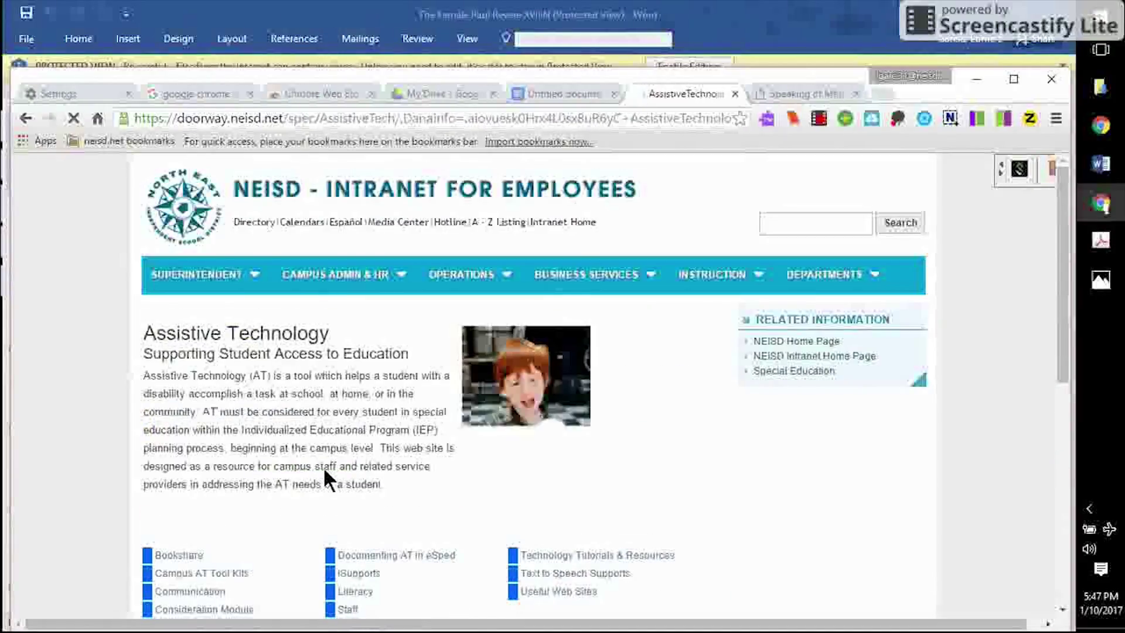
pyautogui.moveTo(1060, 287); pyautogui.dragTo(1053, 340)
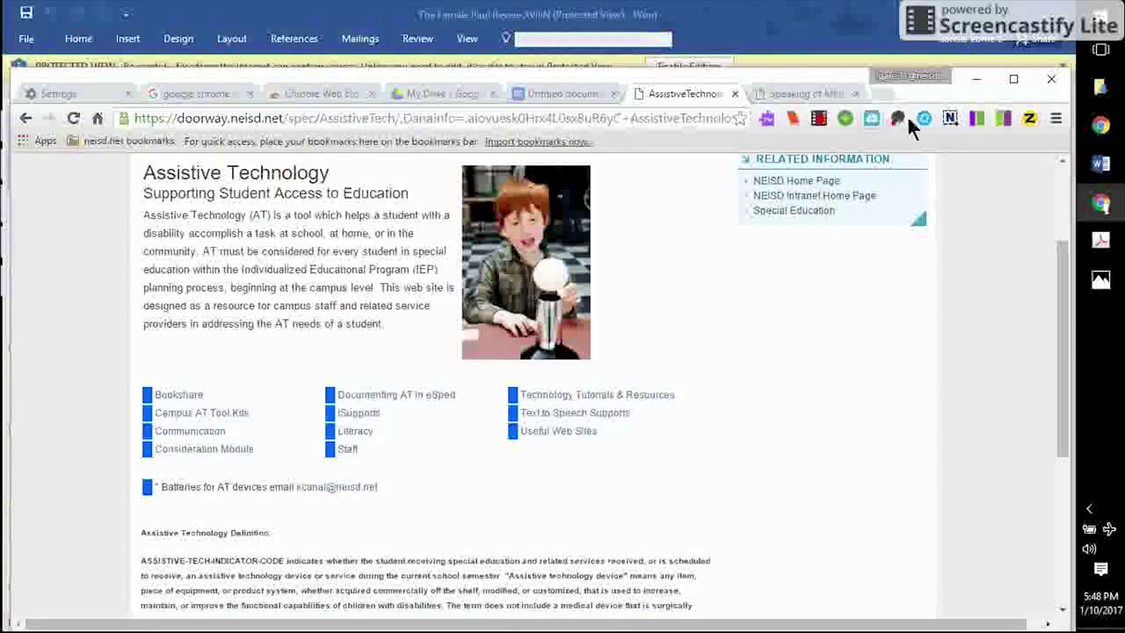
pyautogui.click(767, 121)
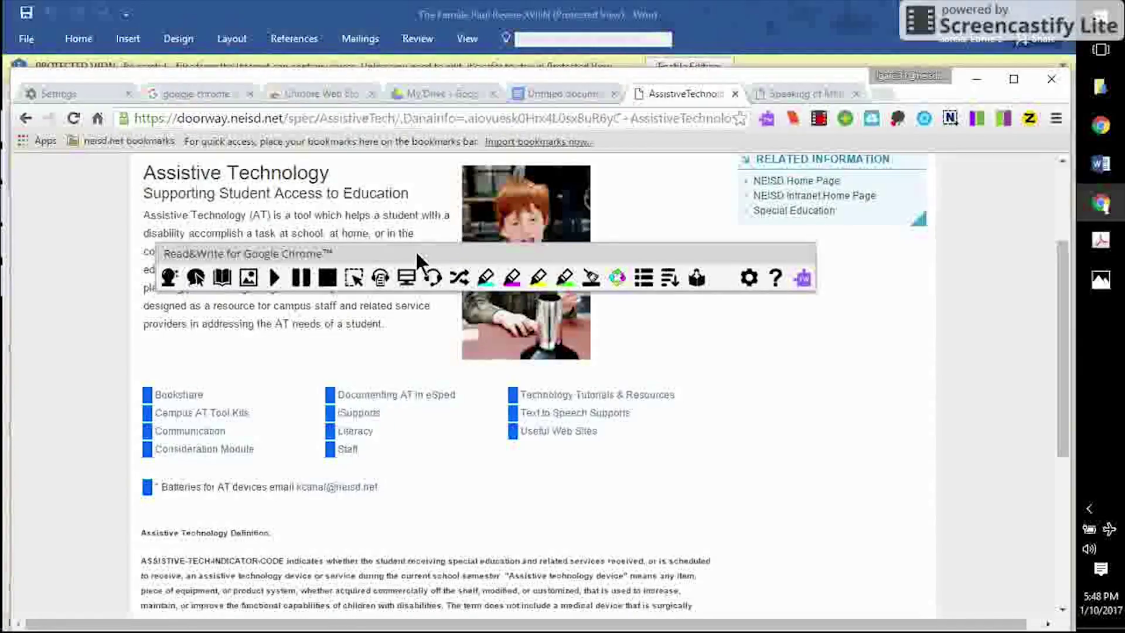
# Move the toolbar lower, read the Assistive Technology headings and intro aloud, then stop partway.
pyautogui.moveTo(416, 251); pyautogui.dragTo(688, 340)
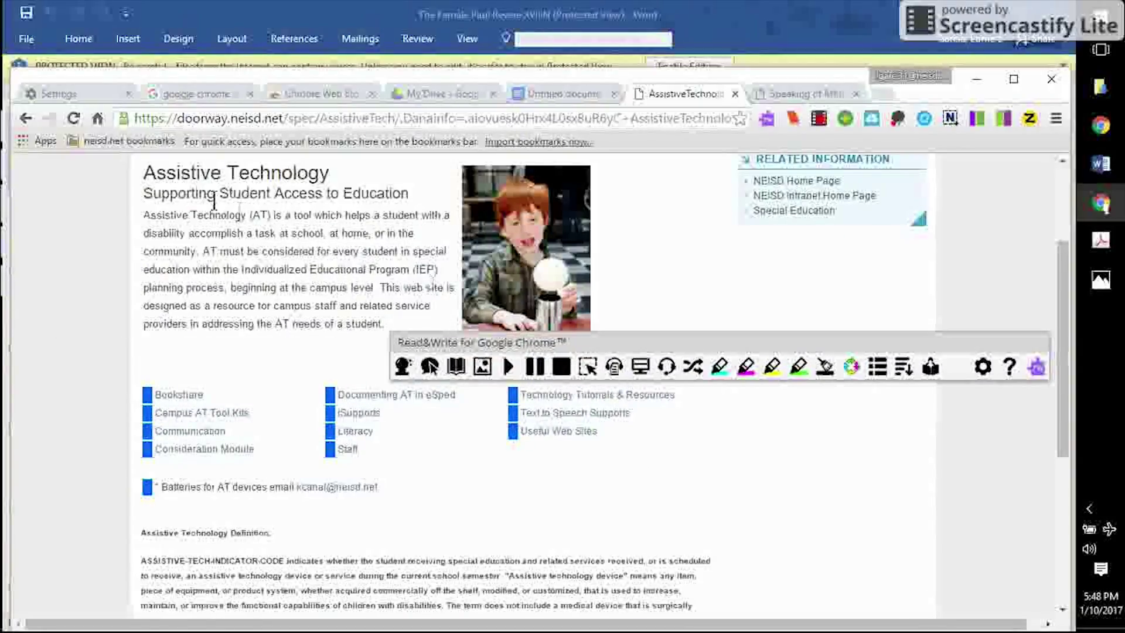
pyautogui.moveTo(144, 171); pyautogui.dragTo(384, 326)
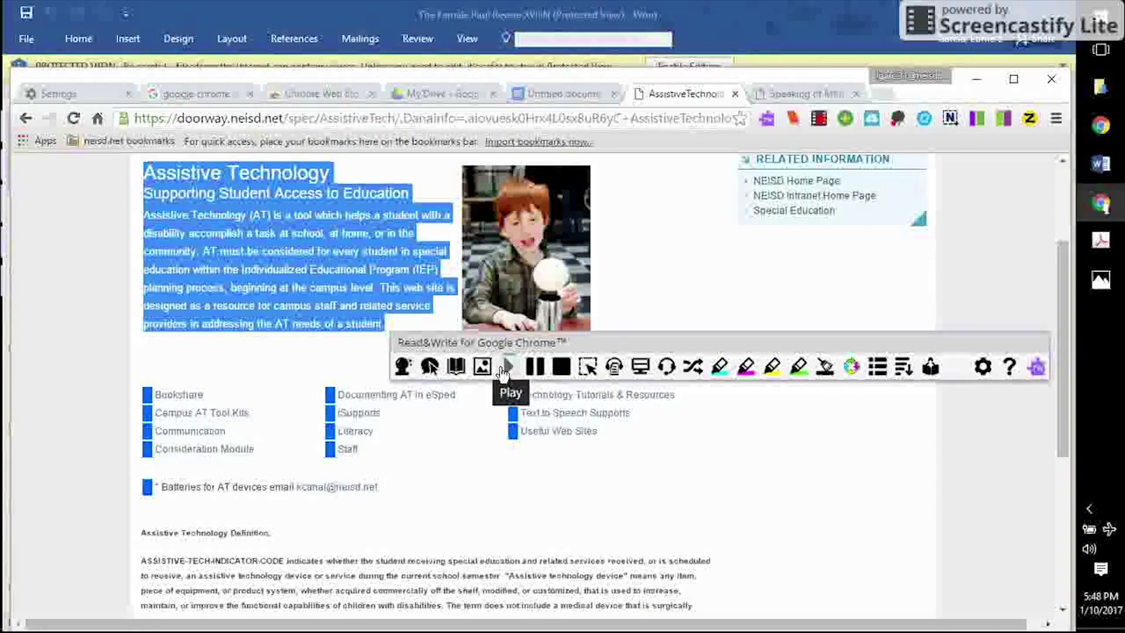
pyautogui.click(502, 367)
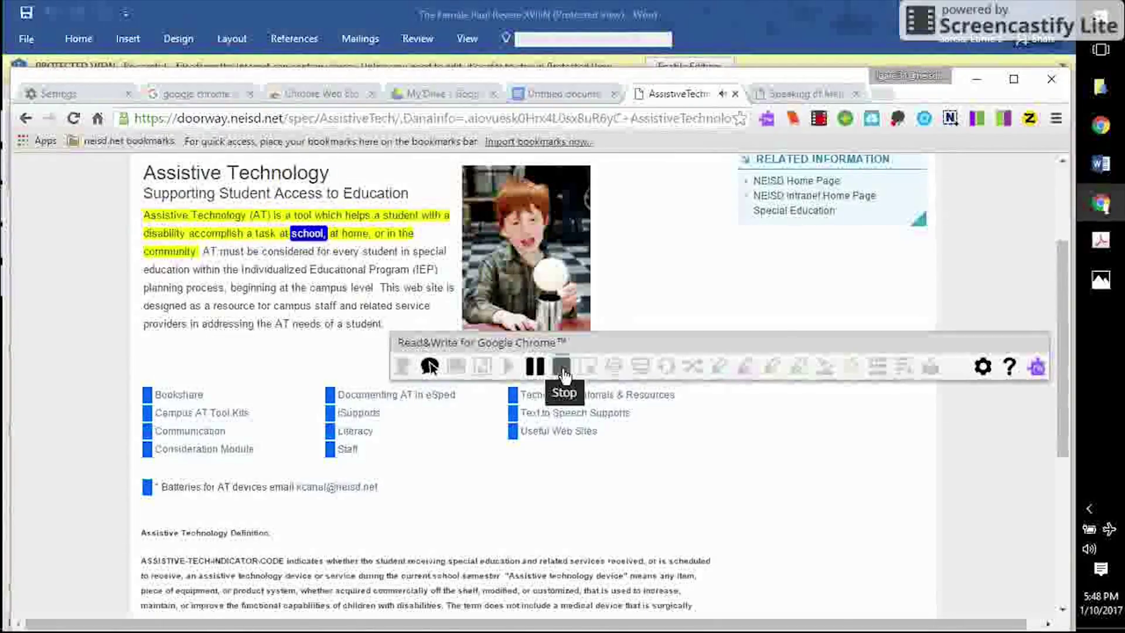
pyautogui.click(563, 368)
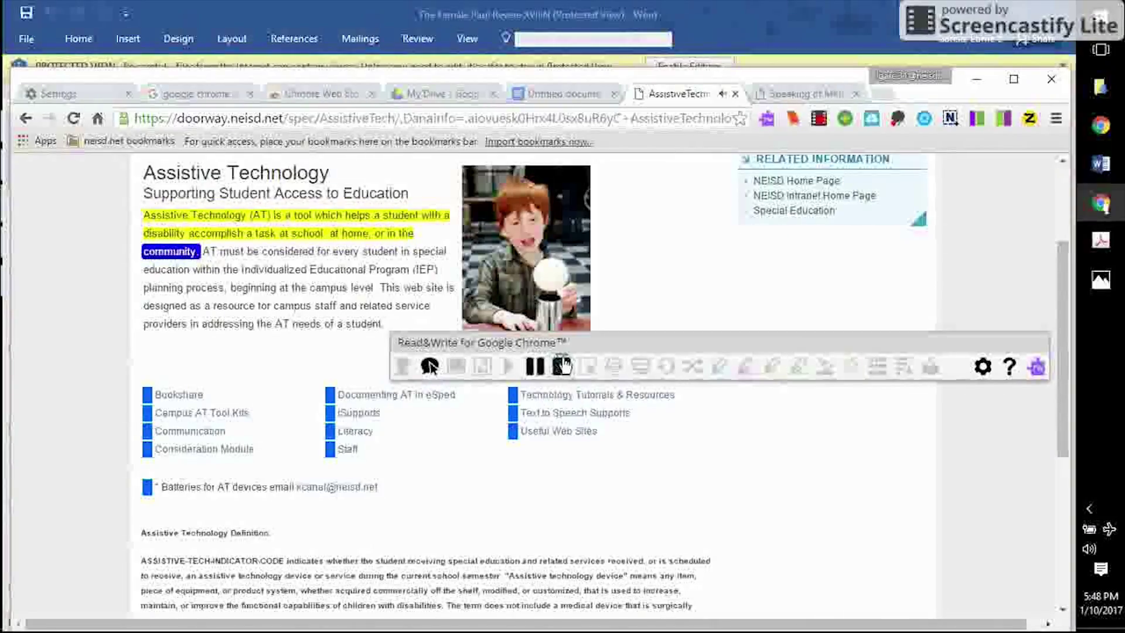
pyautogui.click(612, 414)
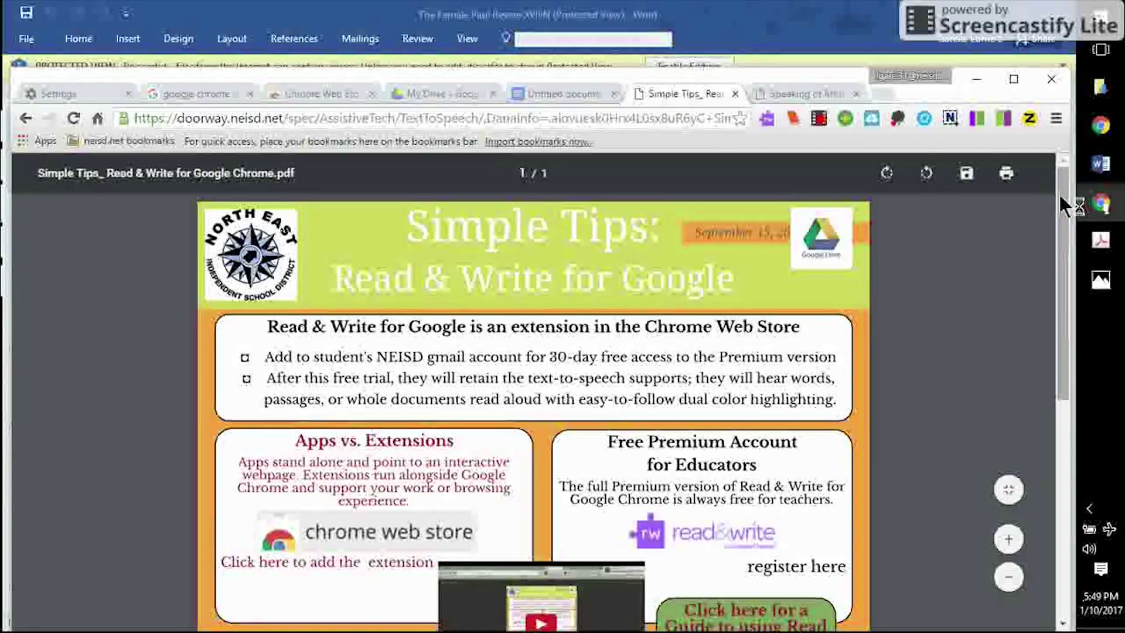
# Scroll through the Simple Tips: Read & Write for Google PDF handout.
pyautogui.moveTo(1059, 193); pyautogui.dragTo(1067, 344)
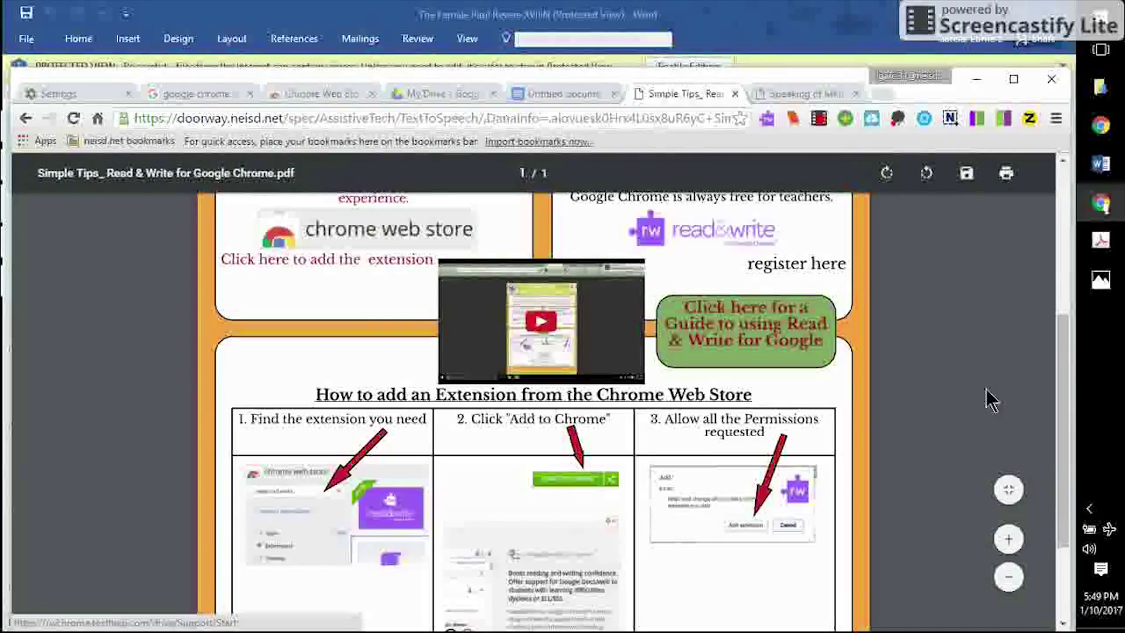
pyautogui.moveTo(1061, 437); pyautogui.dragTo(1066, 389)
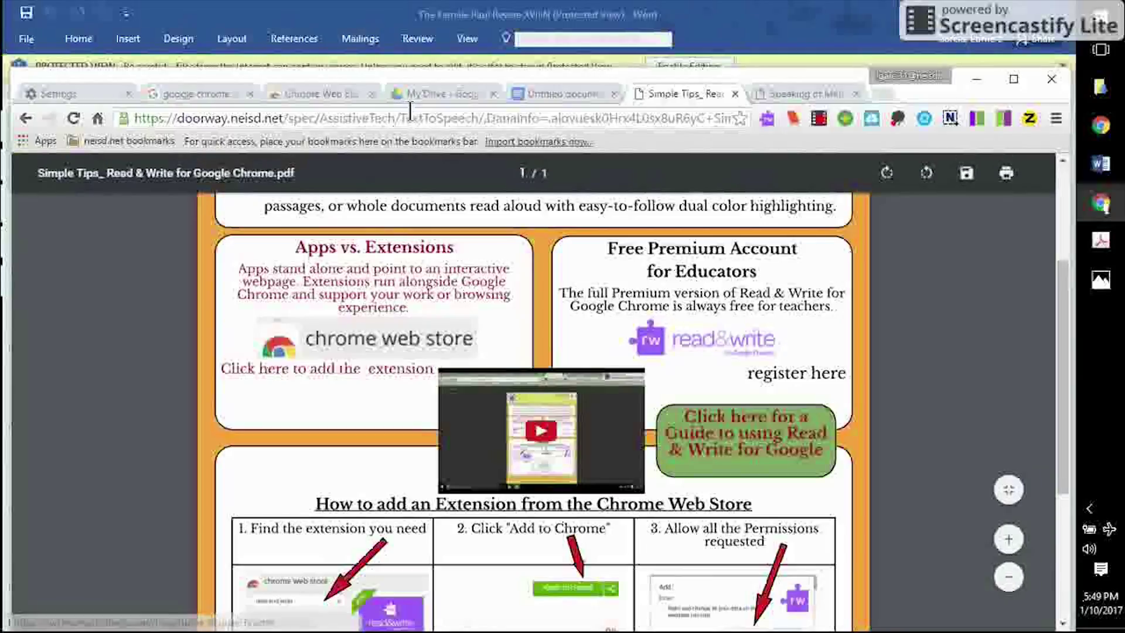
pyautogui.click(781, 87)
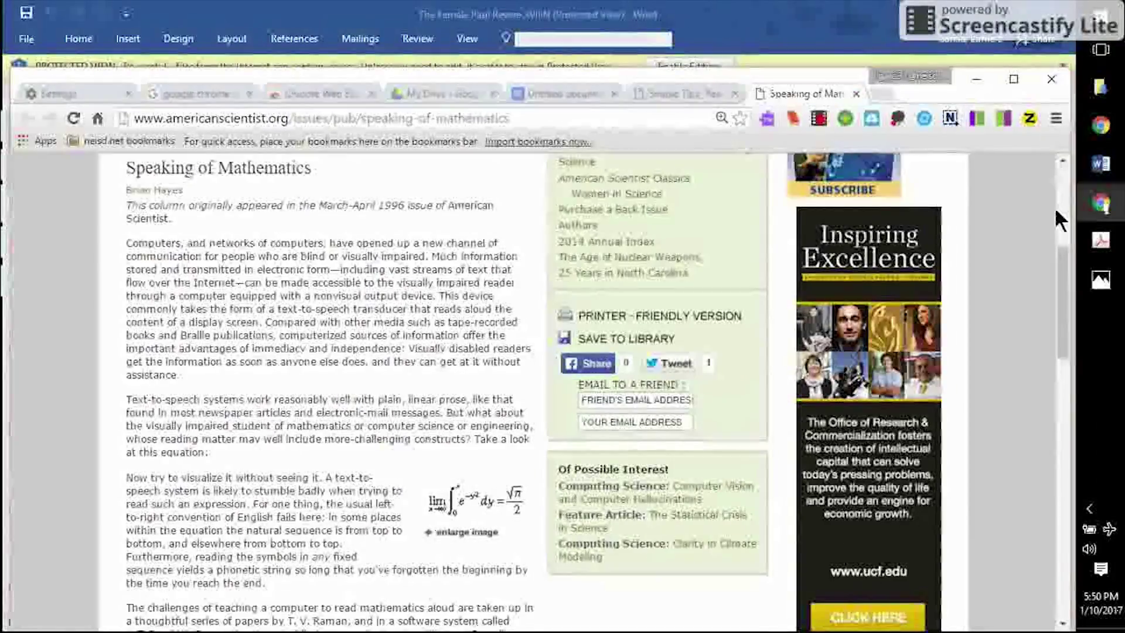
# Bring the Oral/Signed Administration PDF forward from the taskbar.
pyautogui.click(1101, 245)
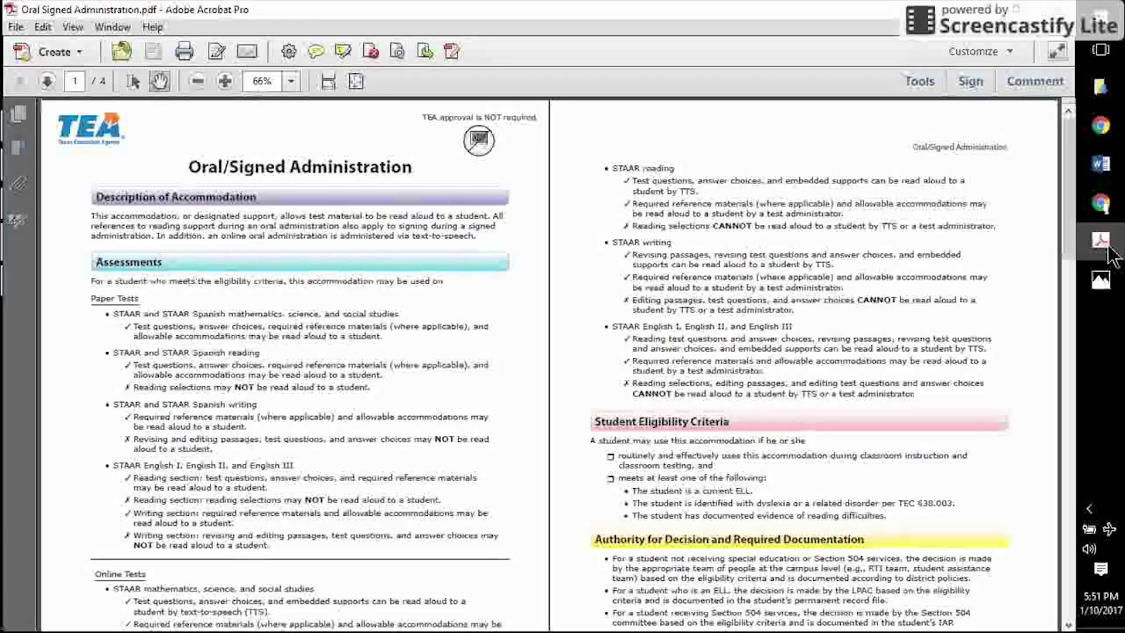
# Show Oral/Signed Administration.pdf in Adobe Acrobat Pro.
pyautogui.click(1102, 241)
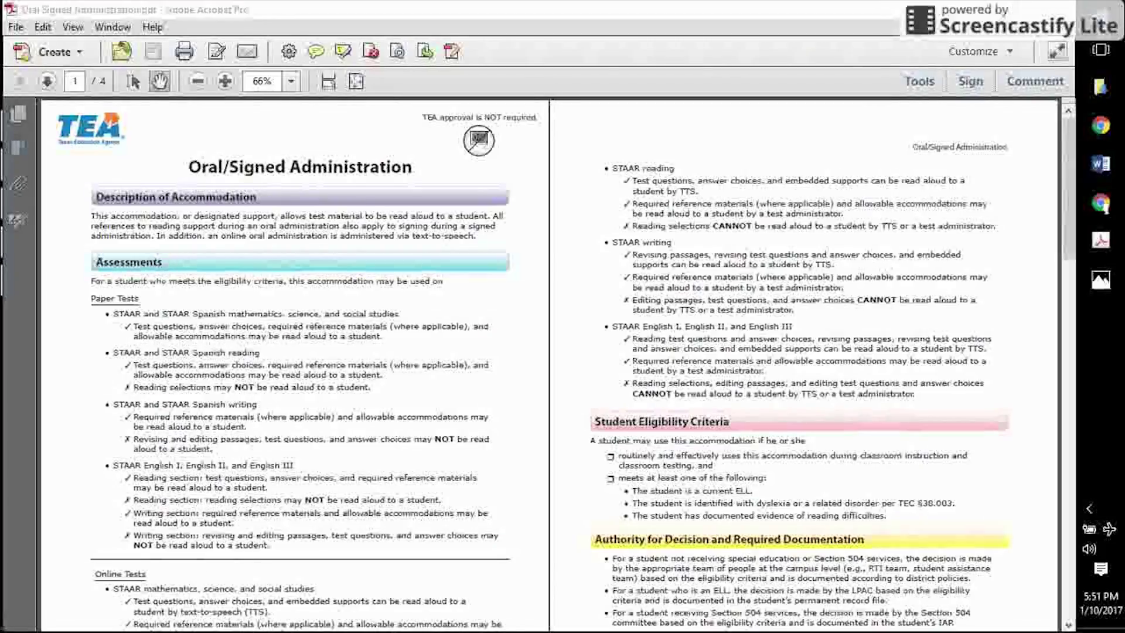
# Open the Windows Start menu, then dismiss it to return to the PDF.
pyautogui.click(1104, 15)
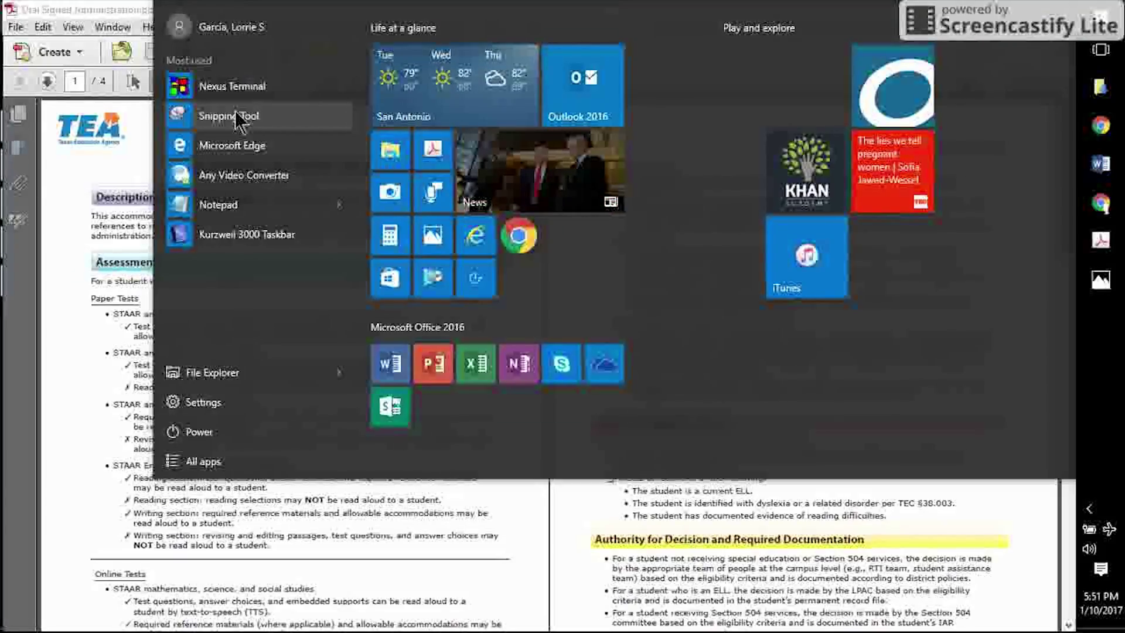
pyautogui.click(705, 530)
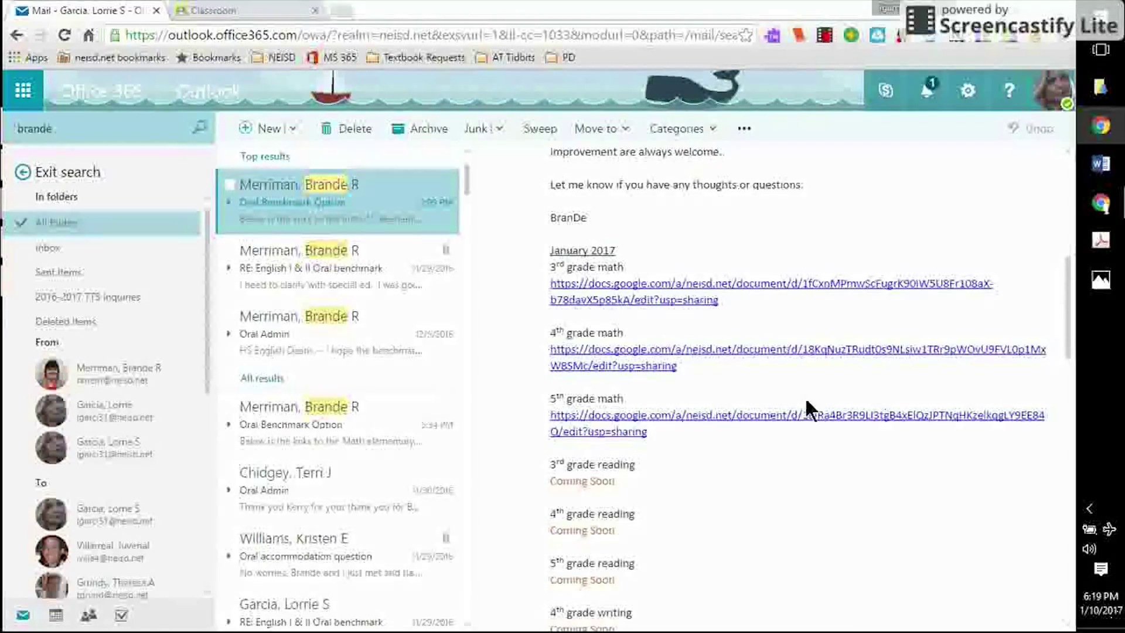
# Copy the link address of the 3rd grade math document from the email.
pyautogui.moveTo(726, 298); pyautogui.dragTo(557, 290)
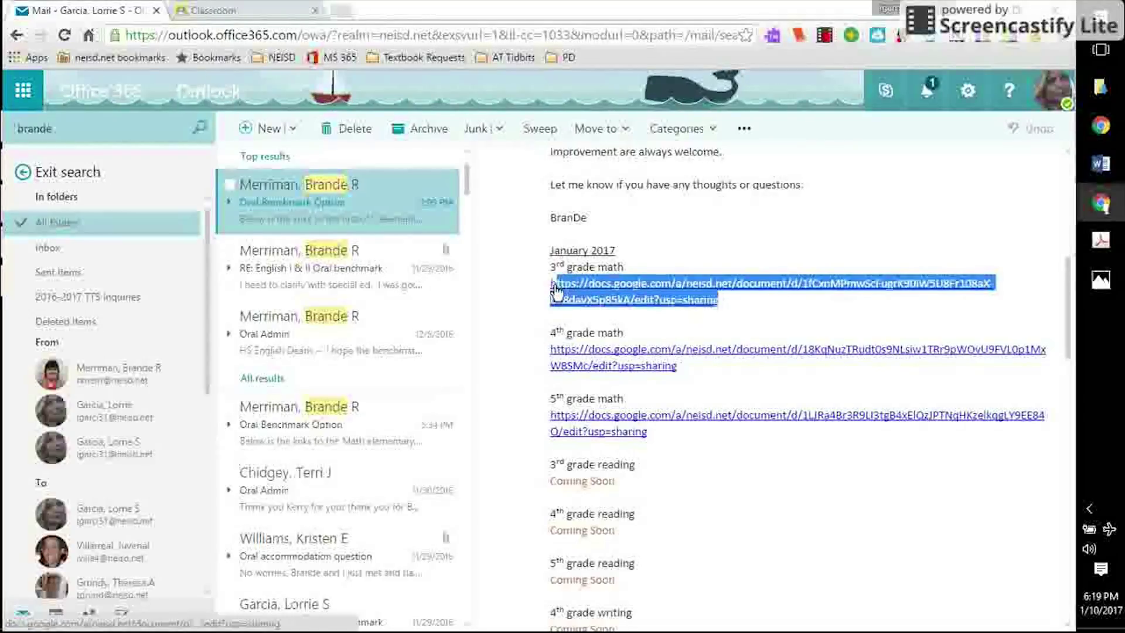
pyautogui.rightClick(558, 287)
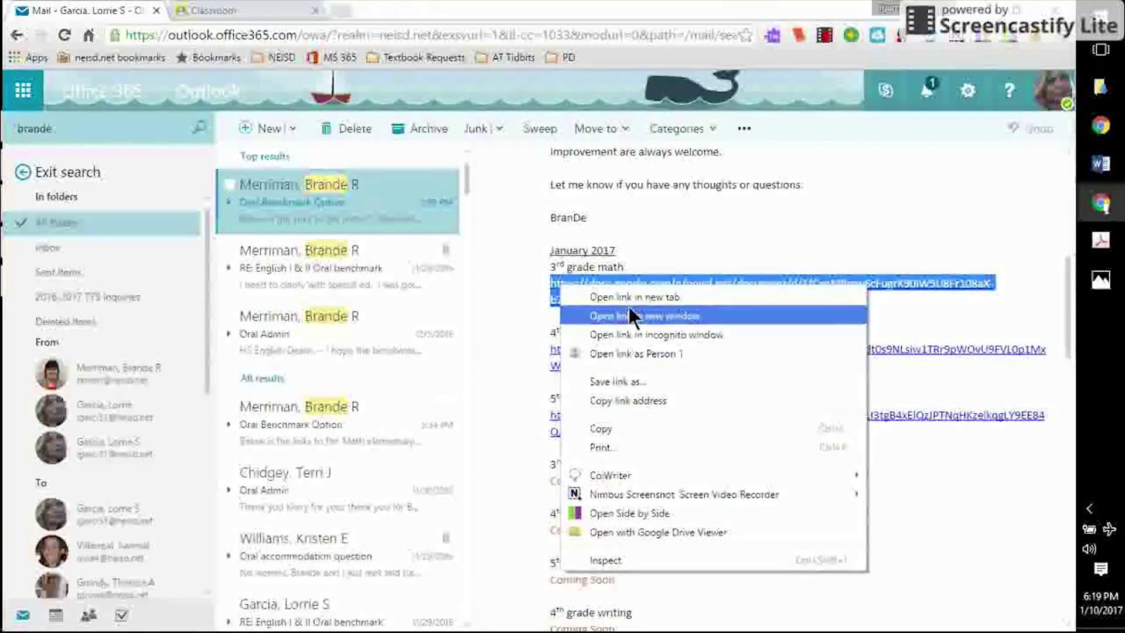
pyautogui.click(633, 399)
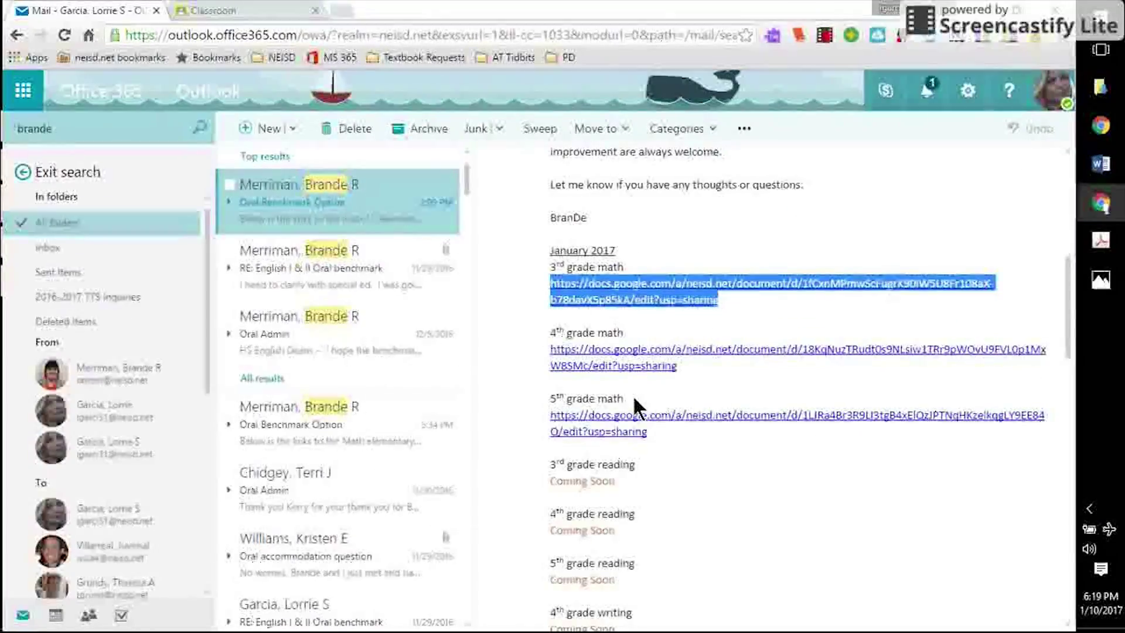
pyautogui.click(263, 9)
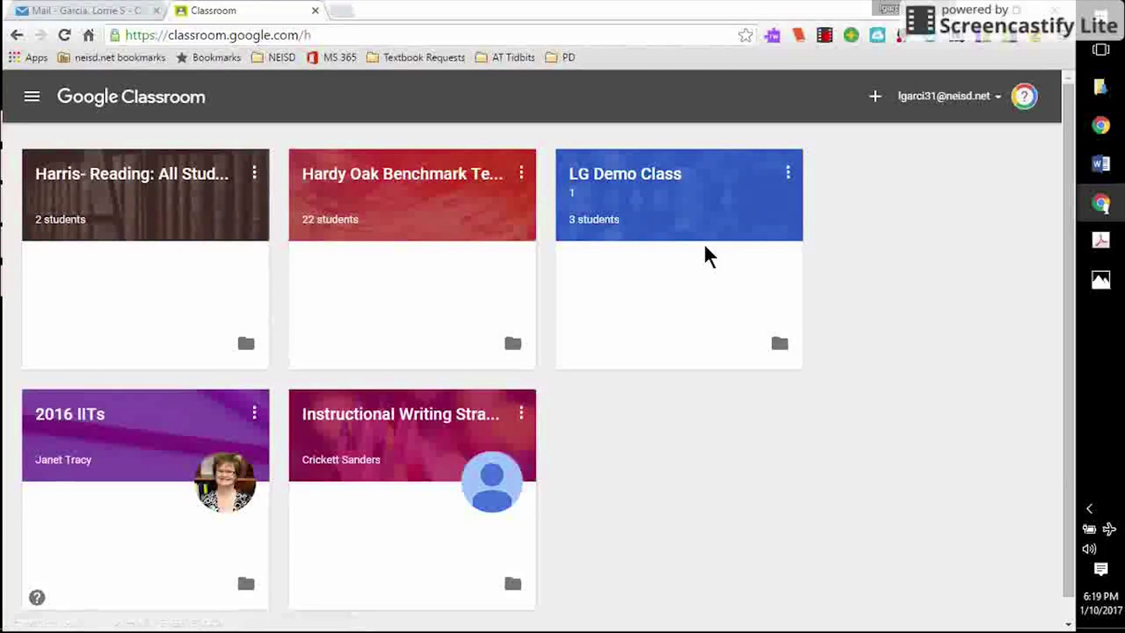
# In LG Demo Class 1, create a new assignment titled 'Test for STaar BMK Stuff'.
pyautogui.click(625, 182)
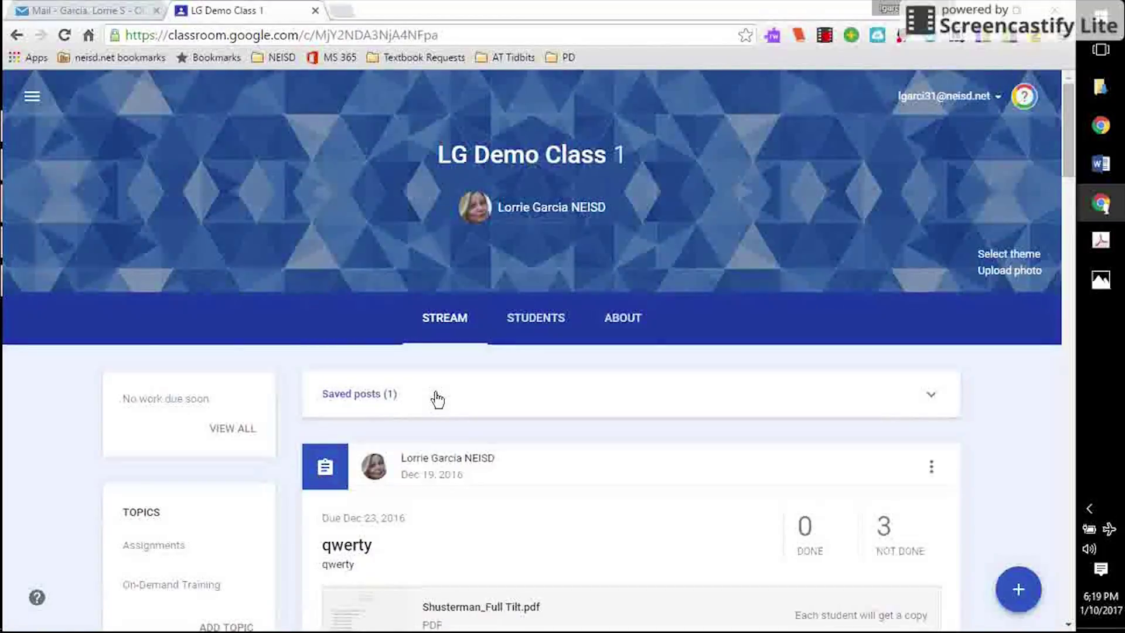
pyautogui.moveTo(1019, 589)
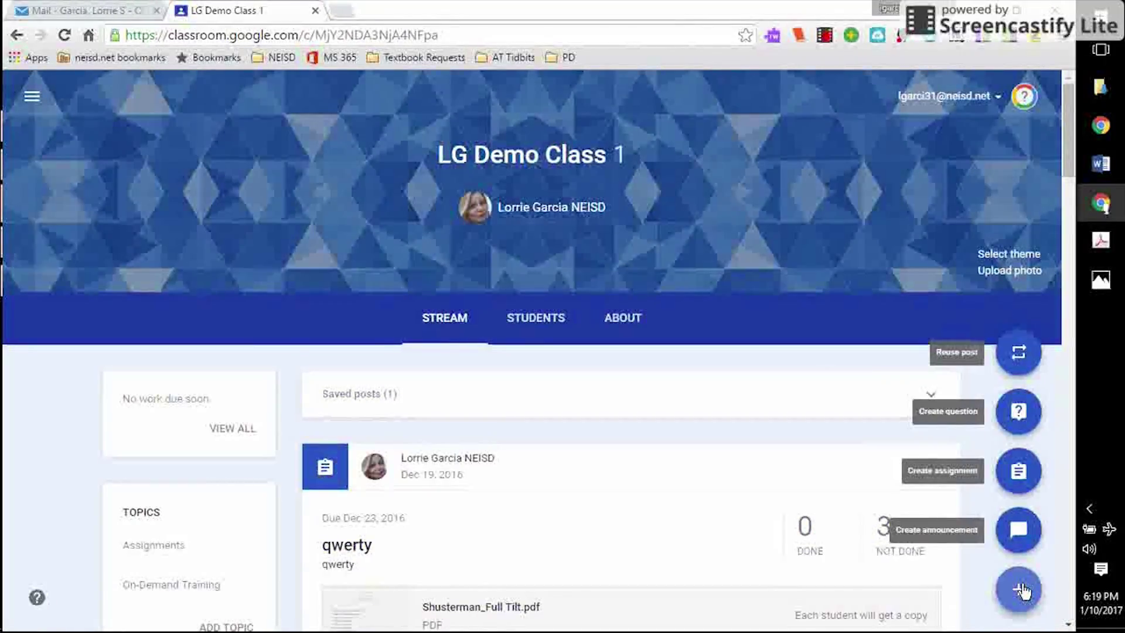
pyautogui.click(1011, 465)
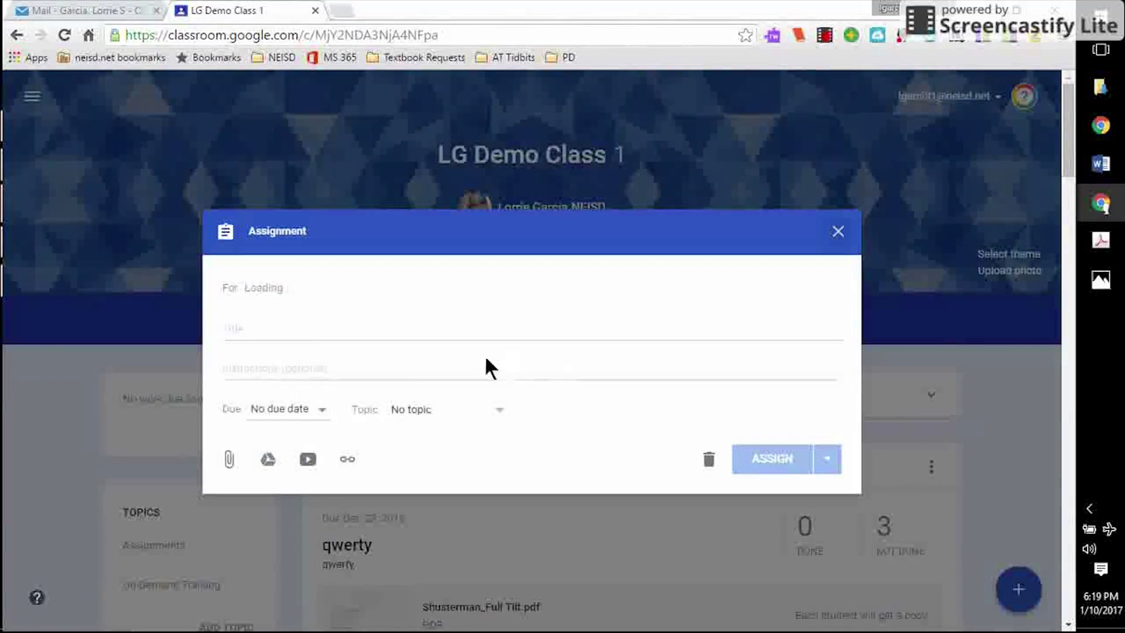
pyautogui.click(382, 330)
pyautogui.write('Test ')
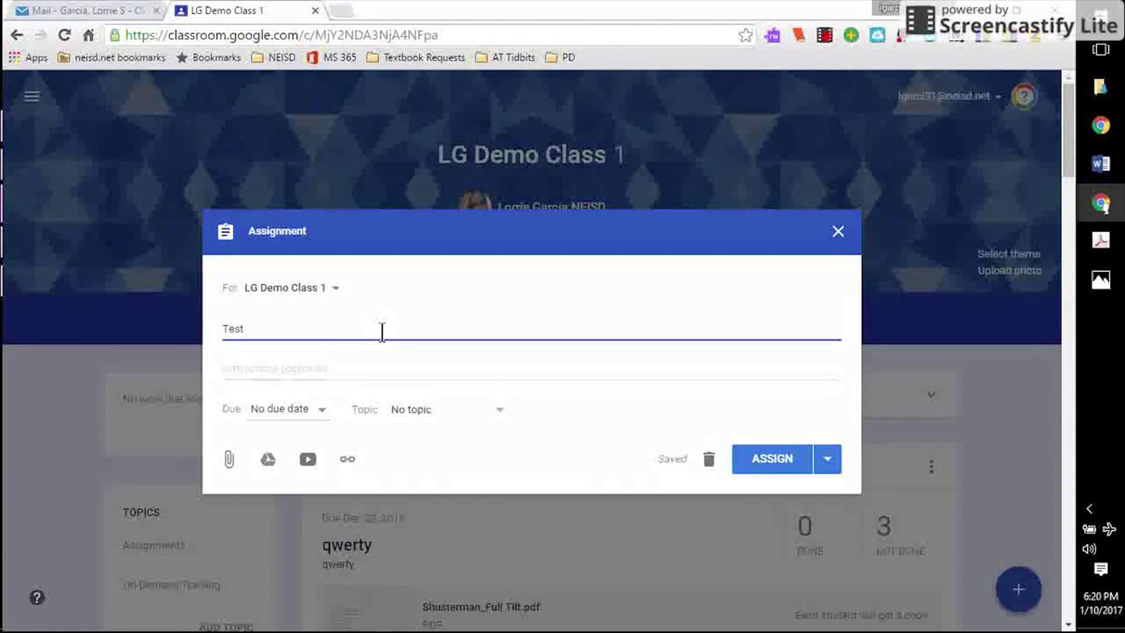
pyautogui.write('for STaar BMK Stuff')
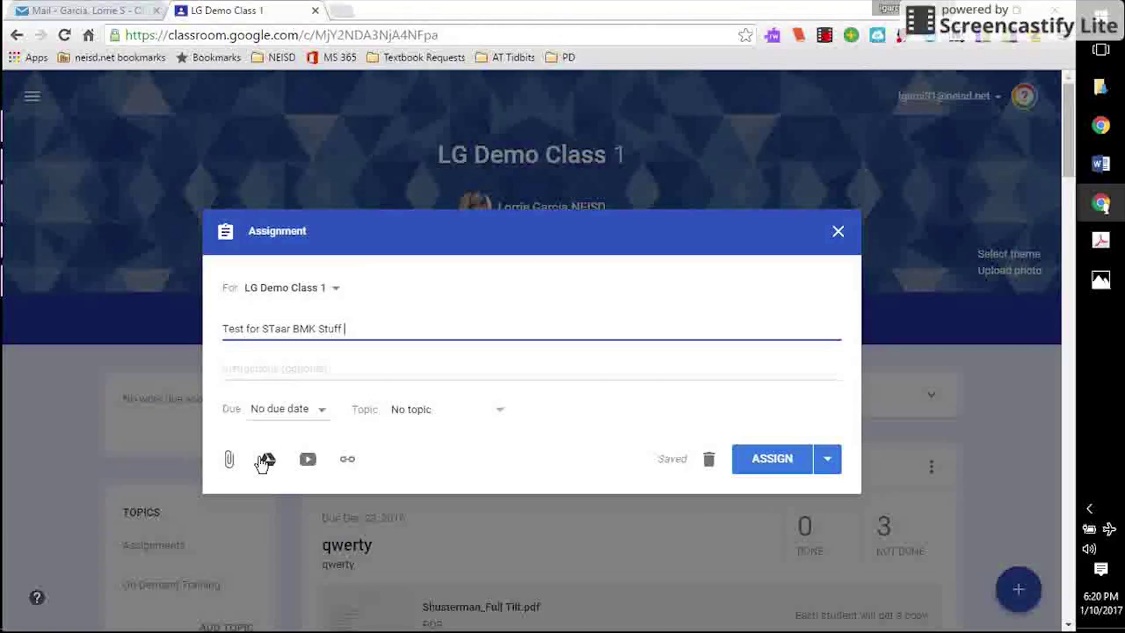
pyautogui.click(349, 459)
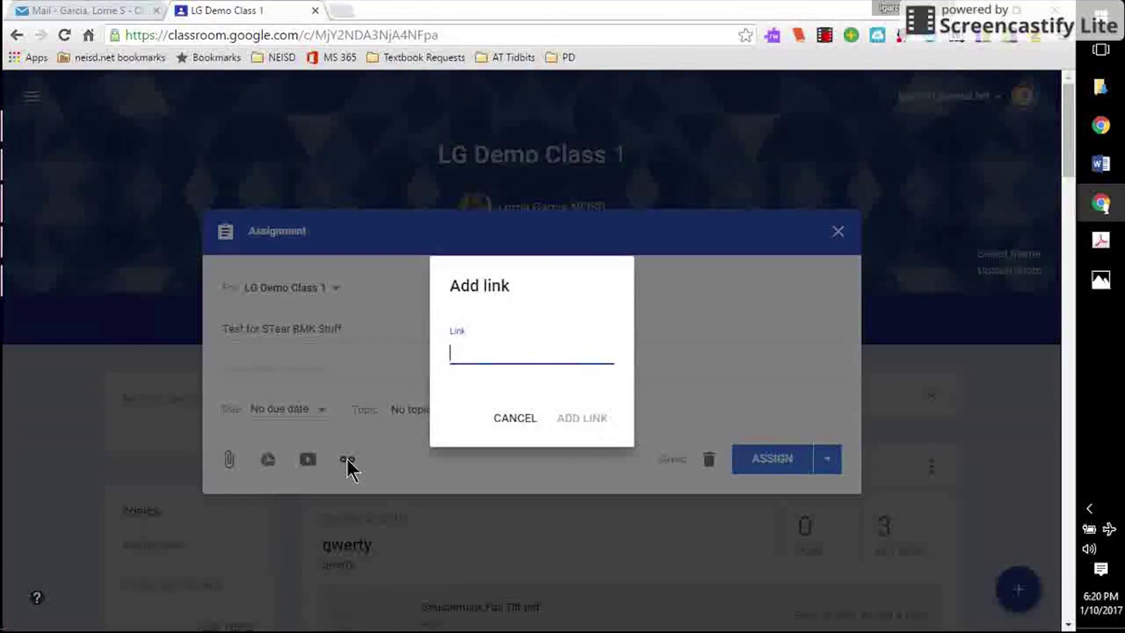
# Paste the copied 3rd grade math document link and add it as an attachment.
pyautogui.rightClick(468, 356)
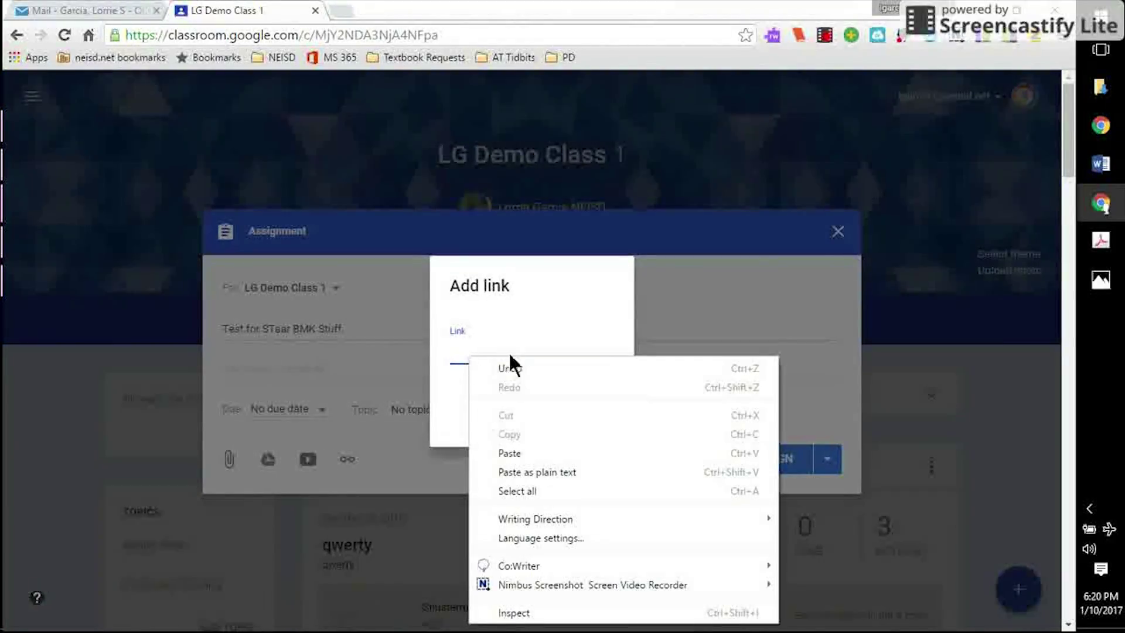
pyautogui.click(526, 453)
pyautogui.click(572, 419)
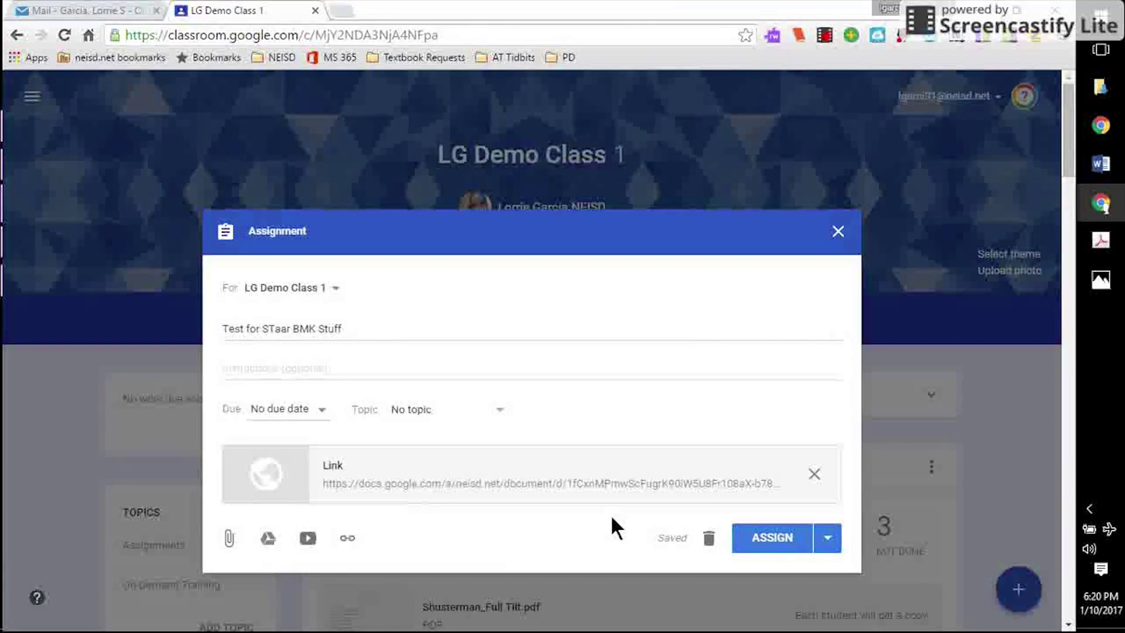
# Assign the post to the class and select the benchmark's 'North East I.S.D.' heading.
pyautogui.click(761, 545)
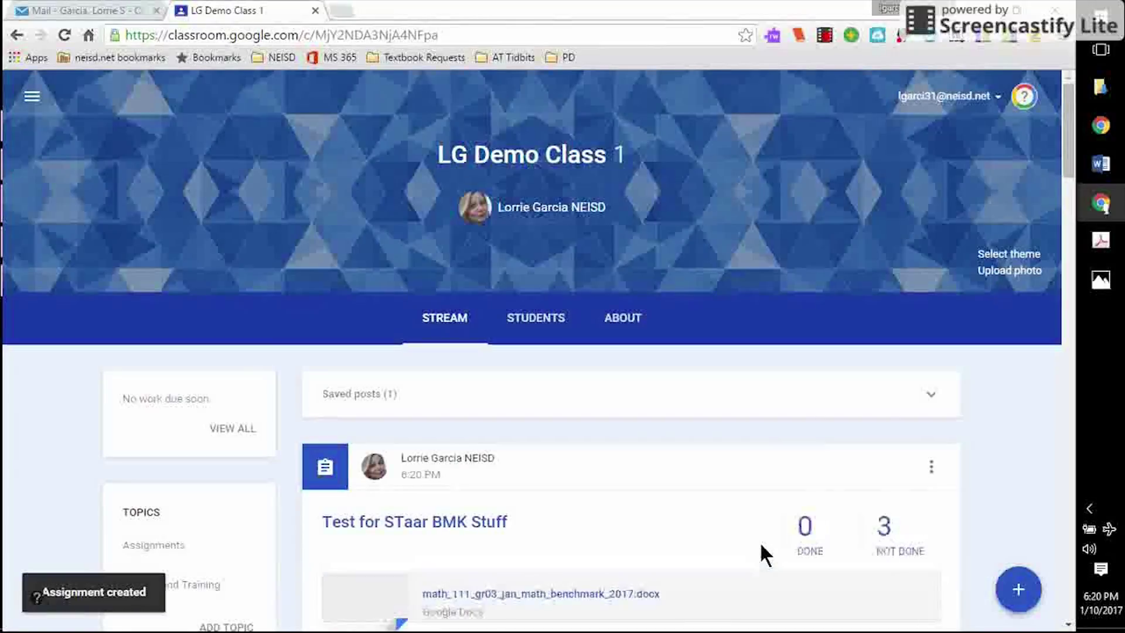
pyautogui.moveTo(1071, 131); pyautogui.dragTo(1074, 169)
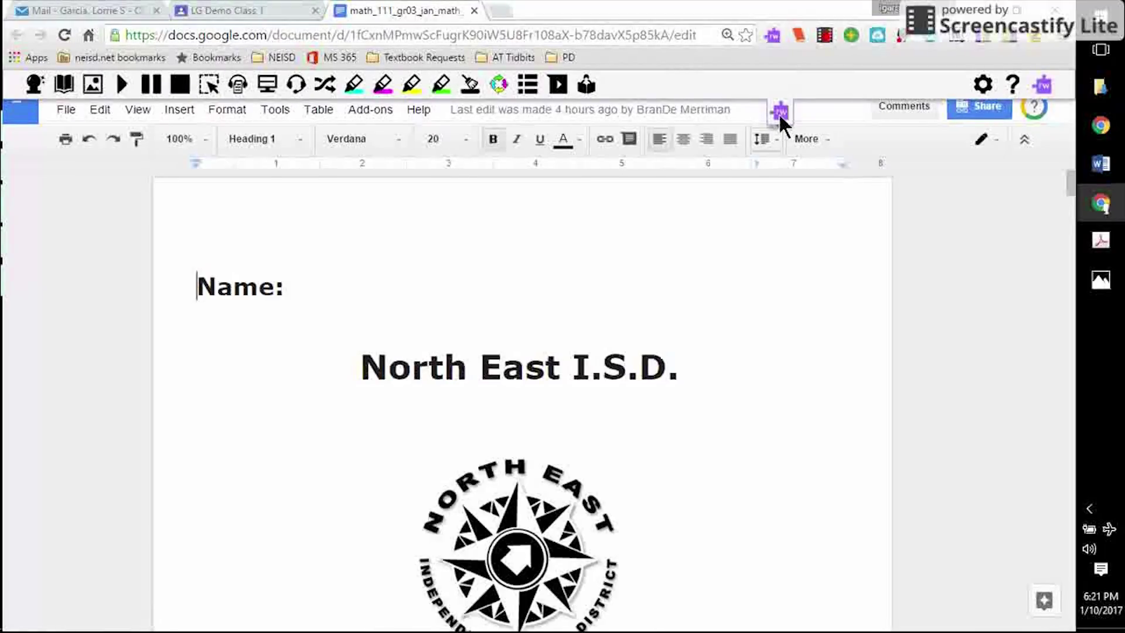
pyautogui.moveTo(360, 364)
pyautogui.mouseDown()
pyautogui.moveTo(651, 357)
pyautogui.moveTo(344, 354)
pyautogui.mouseUp()
# Play the selected 'North East I.S.D.' heading aloud with Read&Write, then stop the speech.
pyautogui.click(122, 87)
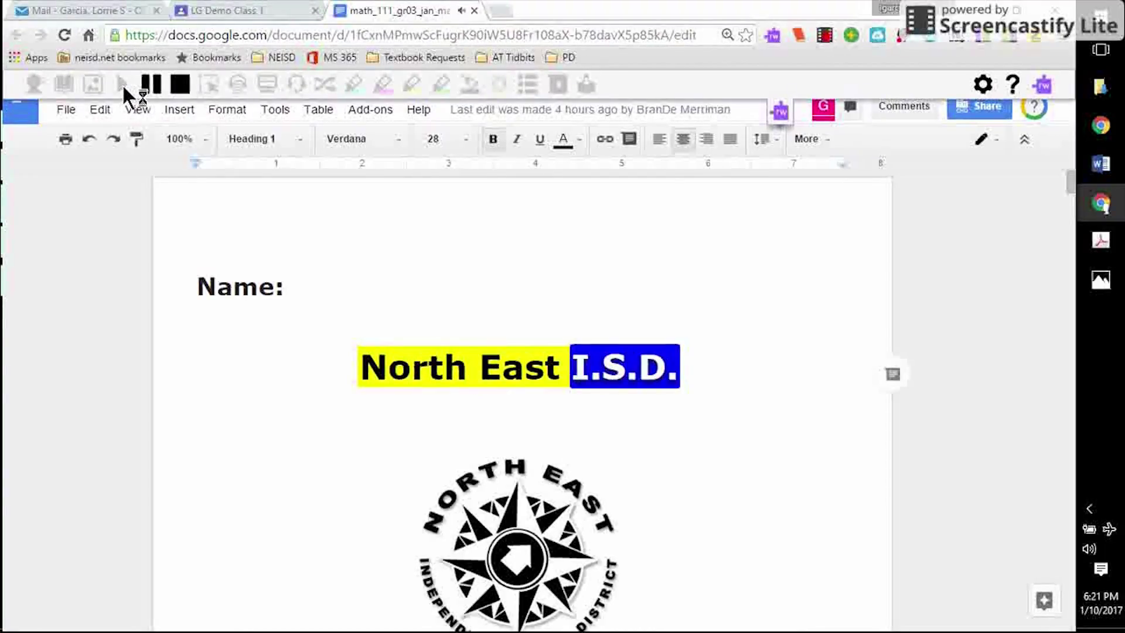
pyautogui.click(176, 88)
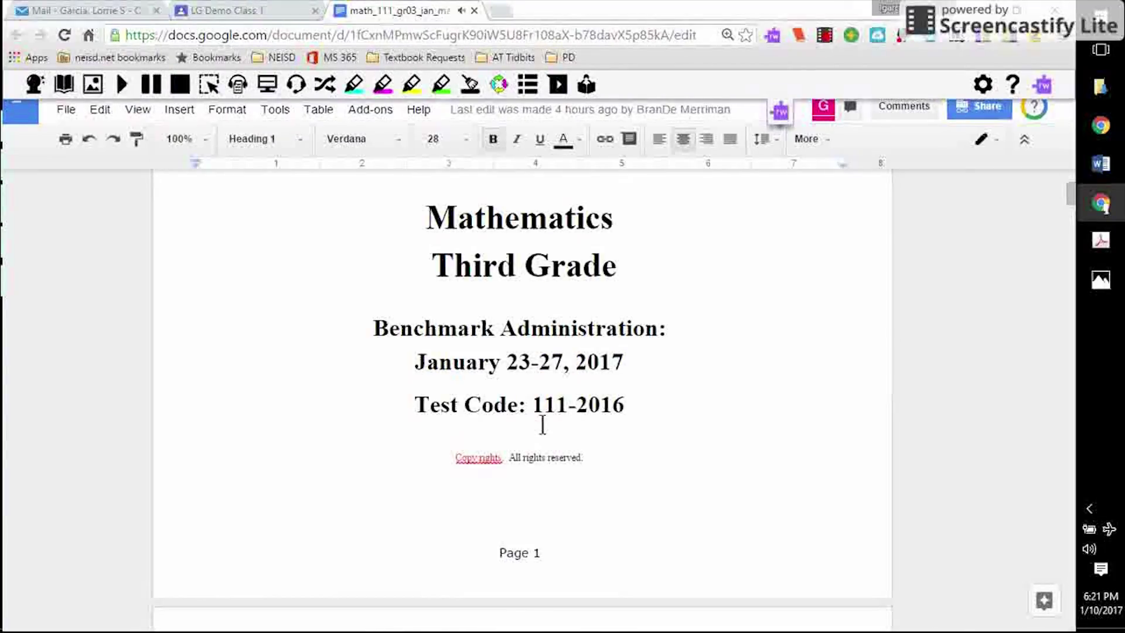